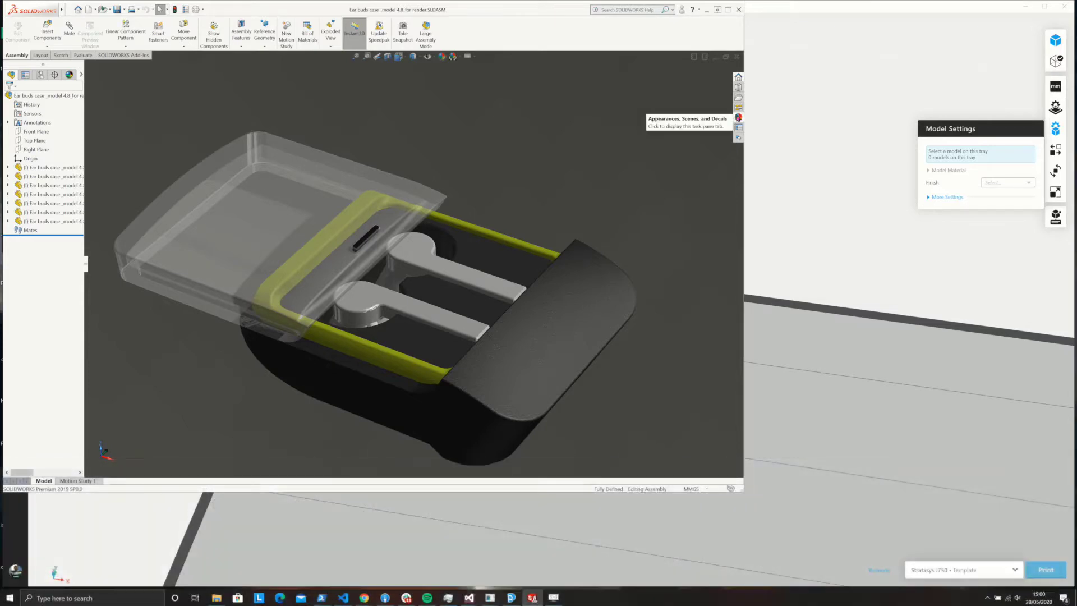
Apply the green low gloss plastic appearance to the first earbud's top face.
left_click(737, 116)
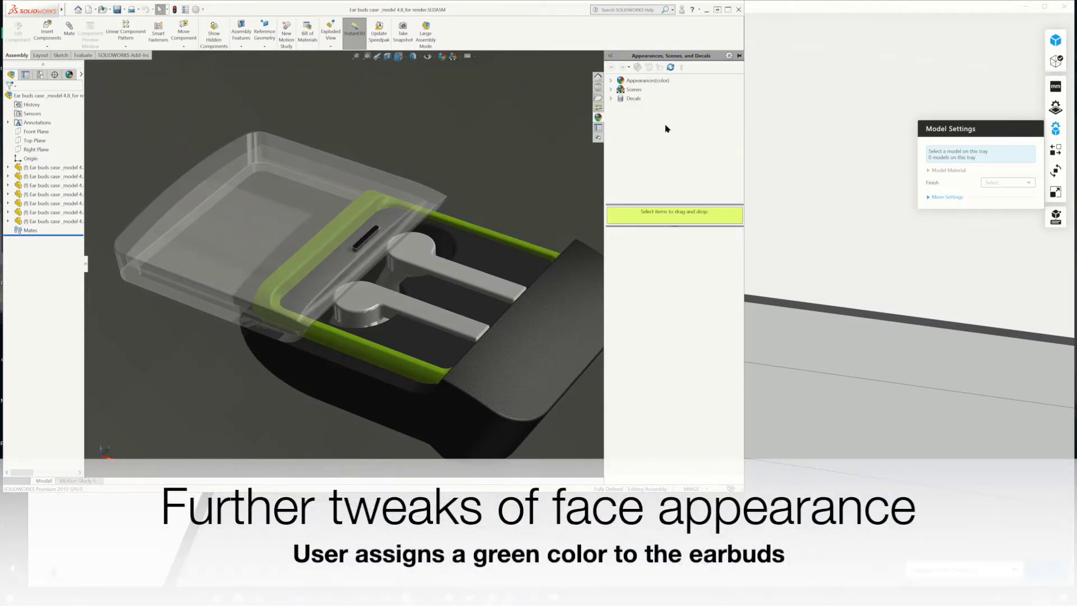
left_click(615, 81)
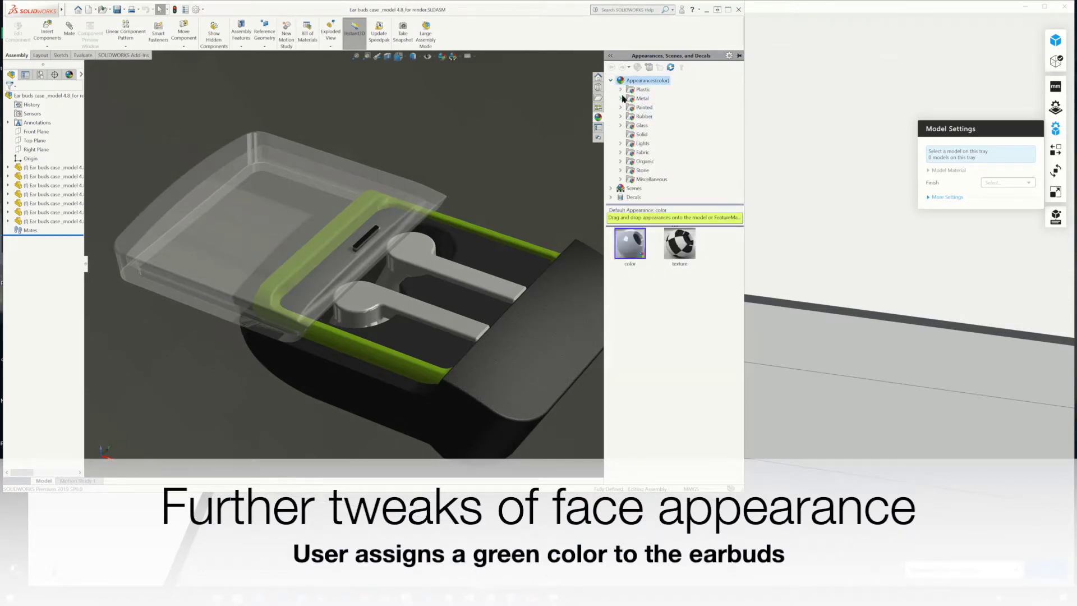
left_click(620, 89)
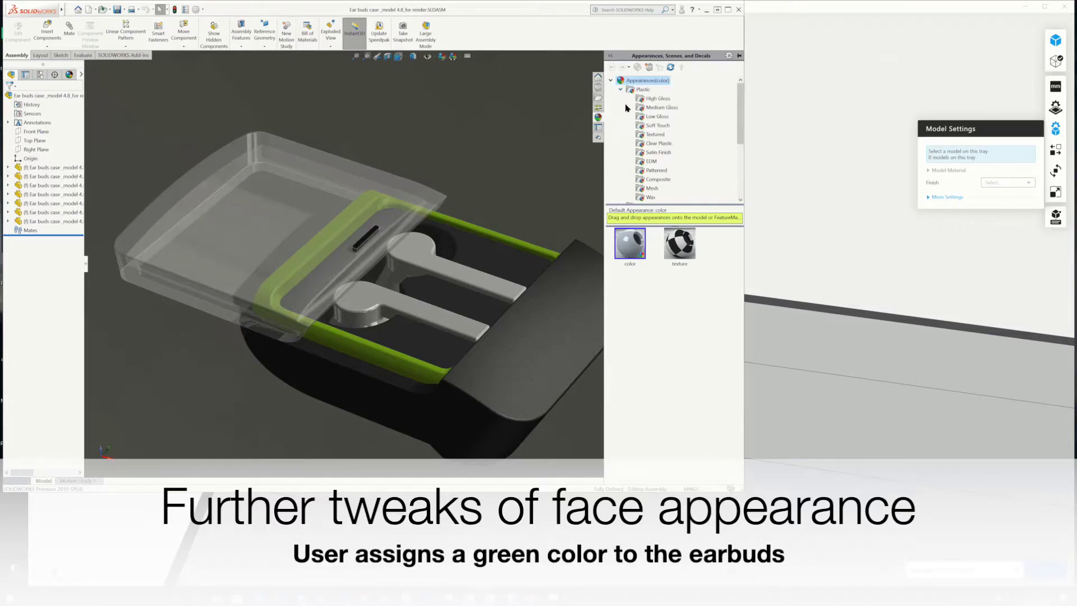
left_click(656, 117)
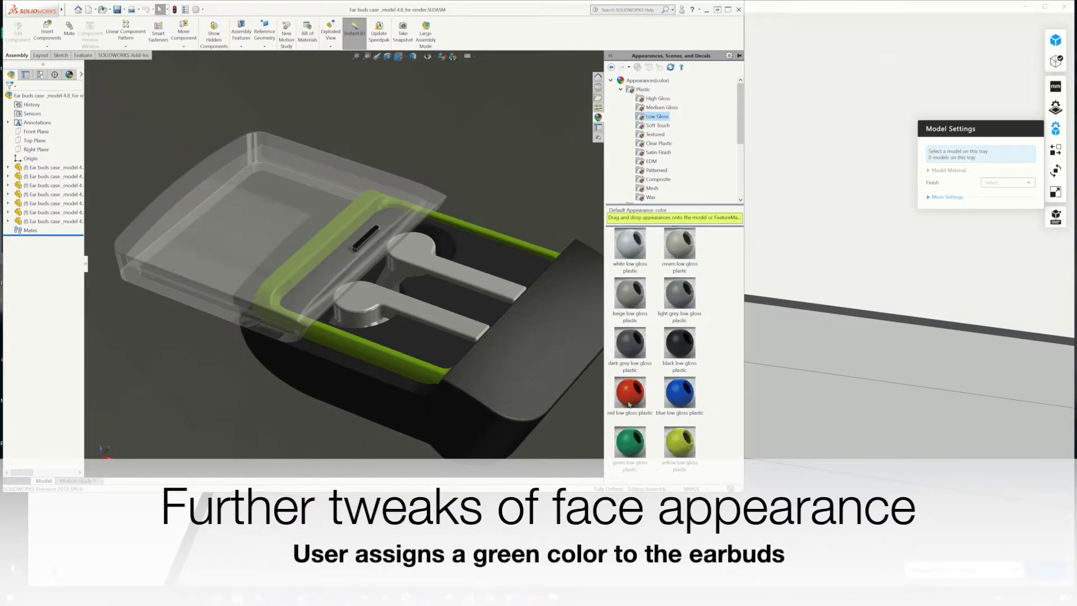
left_click_drag(635, 452, 451, 273)
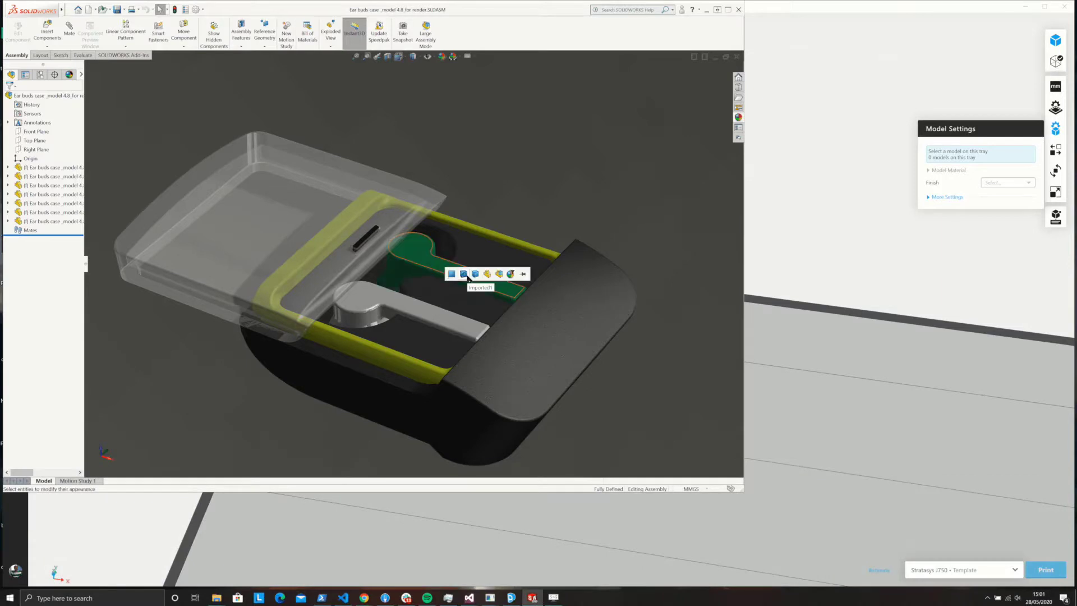
left_click(452, 274)
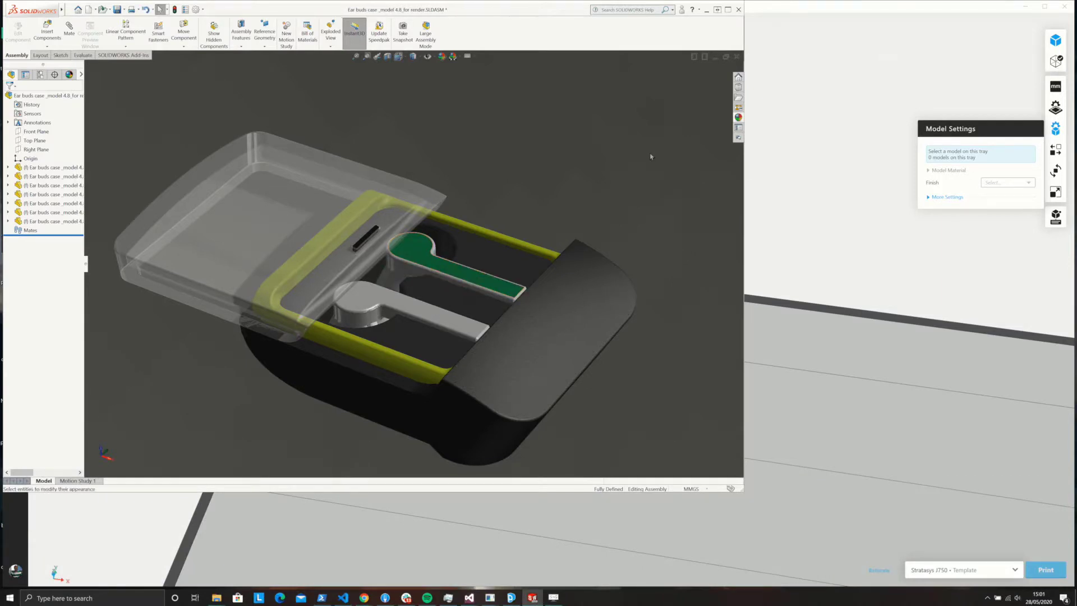
Apply the same green low gloss plastic to the second earbud's top face.
left_click(737, 118)
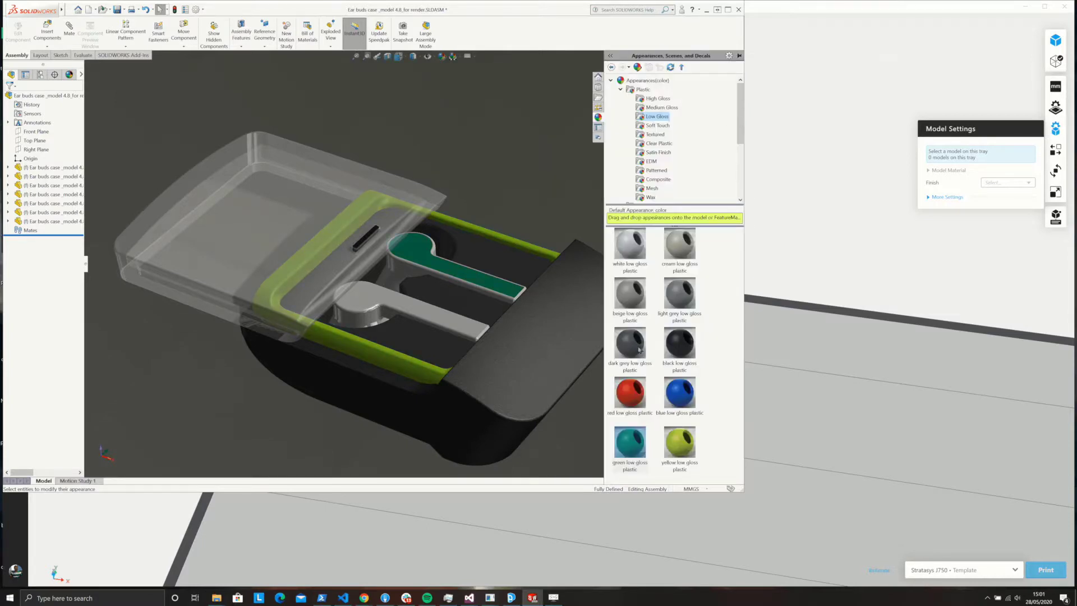
left_click_drag(634, 435, 424, 310)
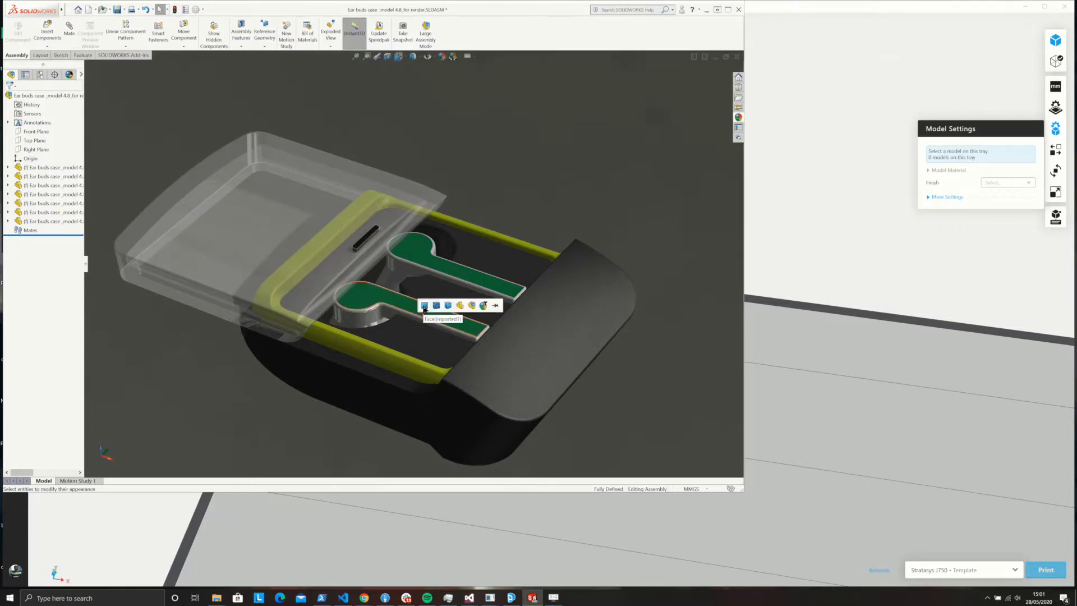
left_click(424, 310)
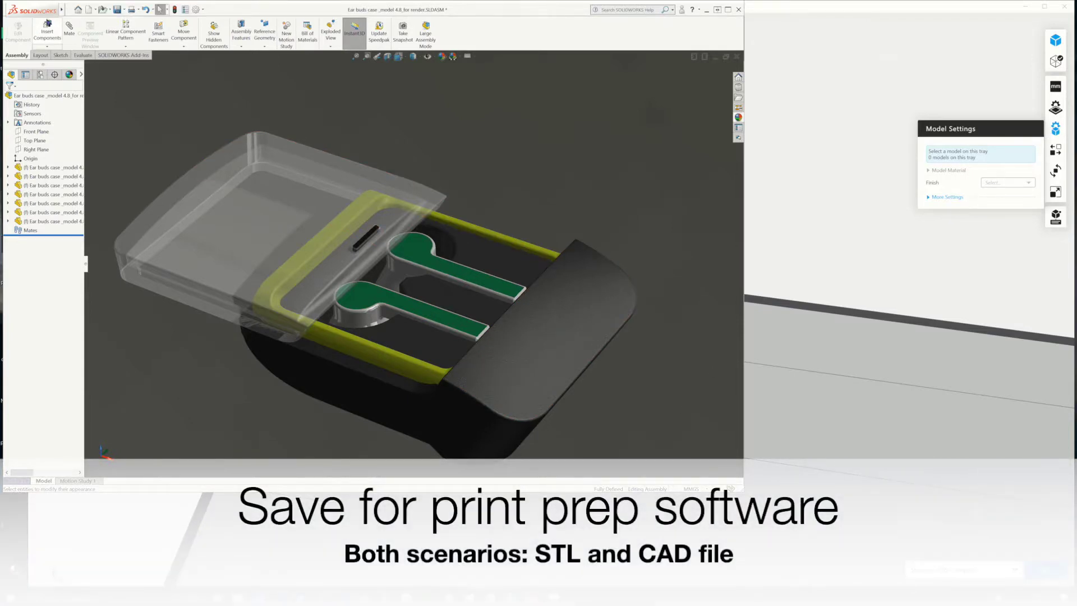
Save the assembly and all modified documents.
left_click(70, 10)
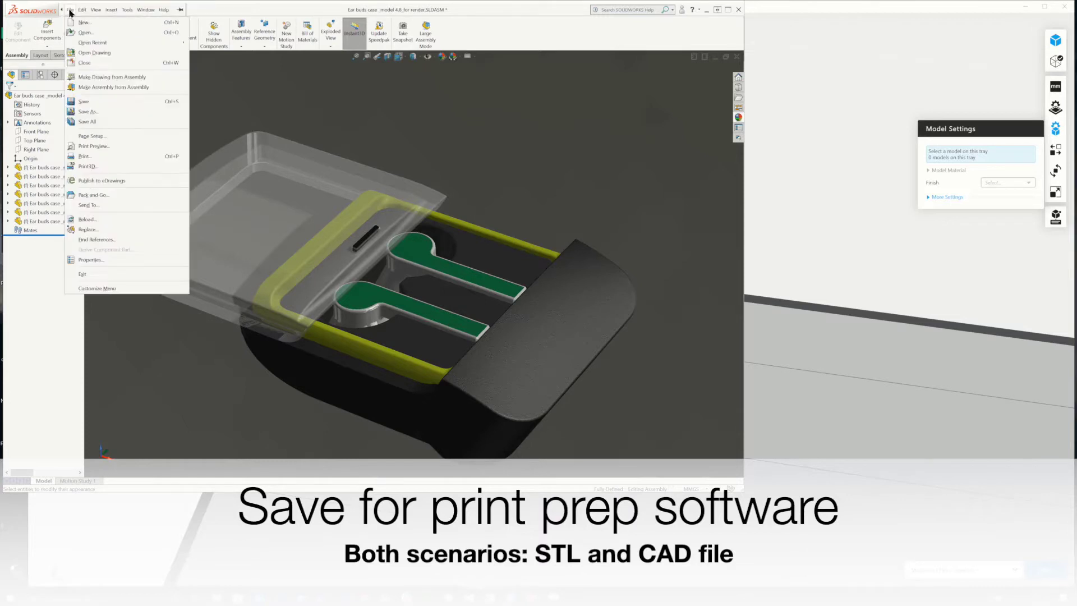
left_click(97, 104)
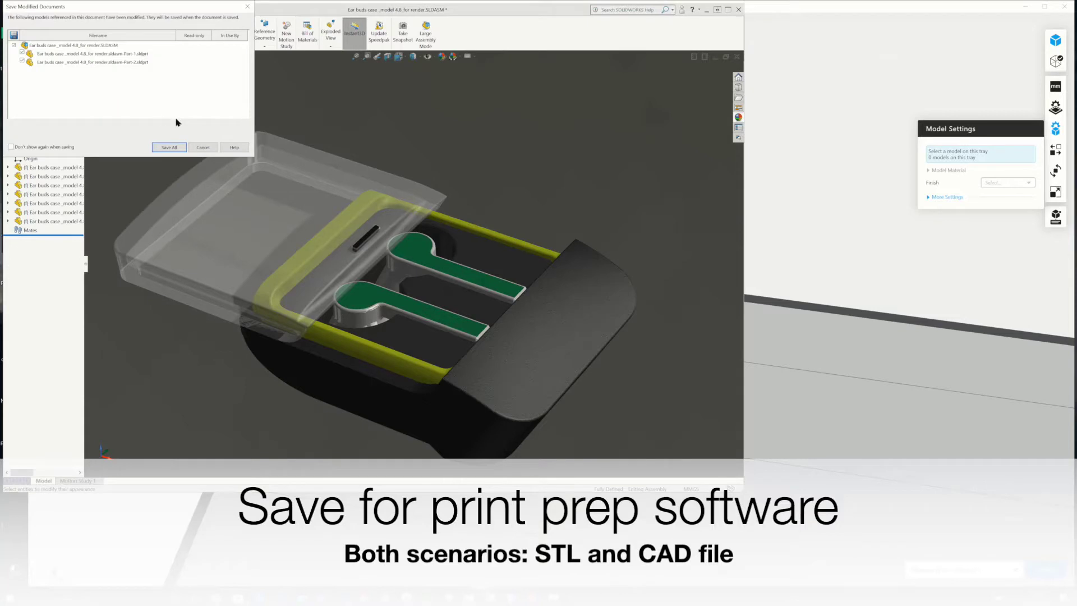
left_click(175, 147)
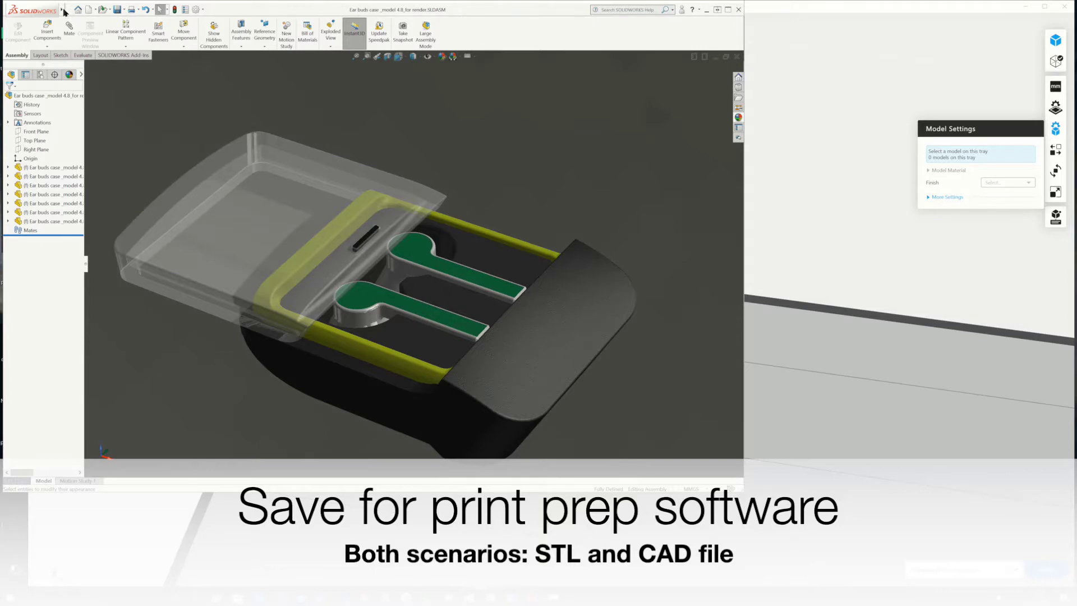
Export the assembly as STL, replacing the existing file, and close SOLIDWORKS.
left_click(69, 10)
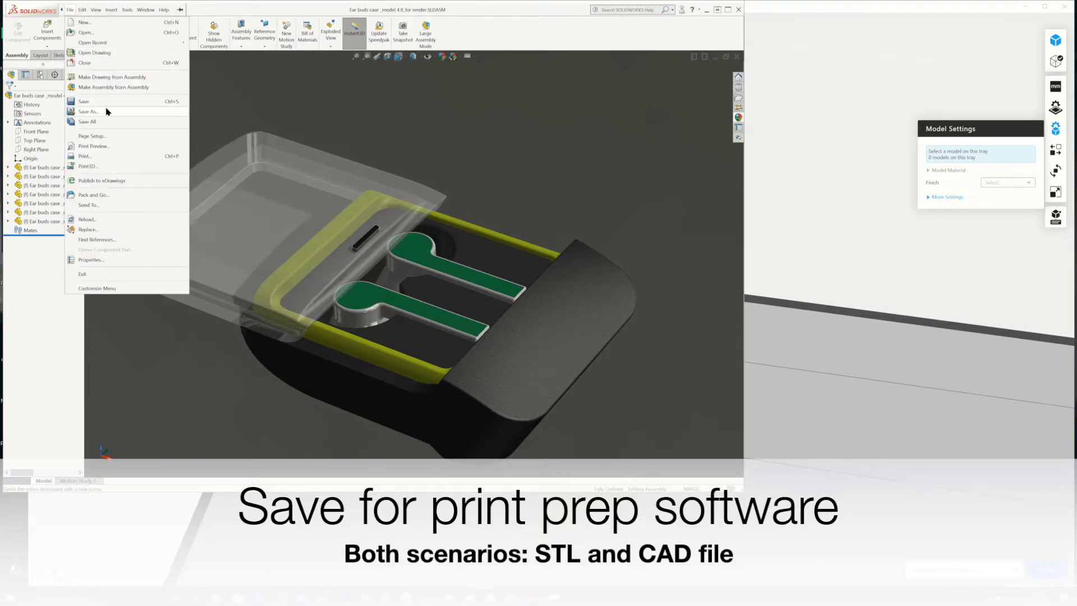
left_click(104, 102)
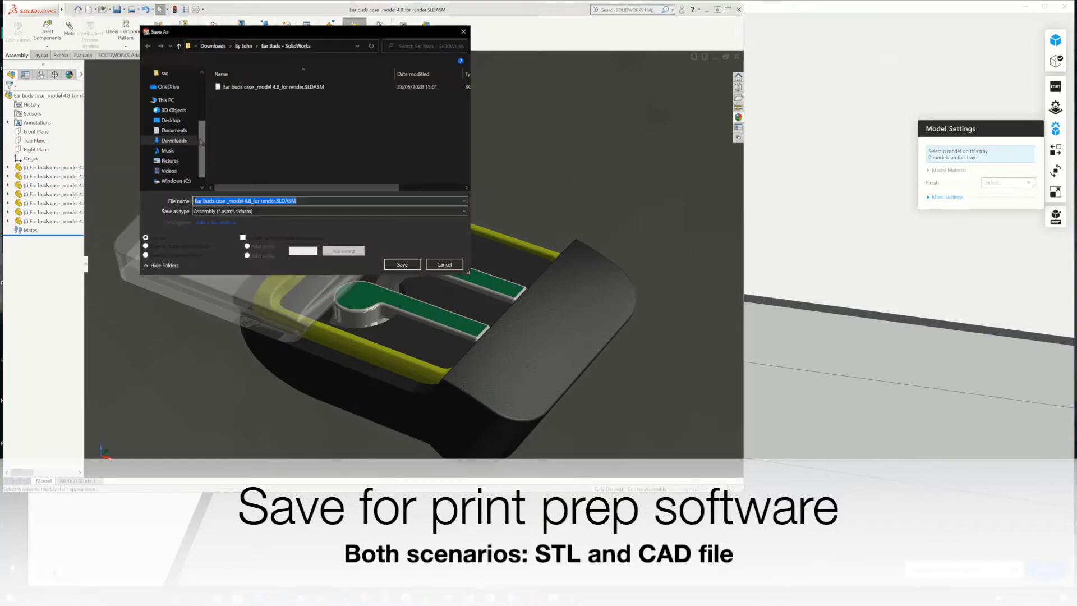
left_click(335, 212)
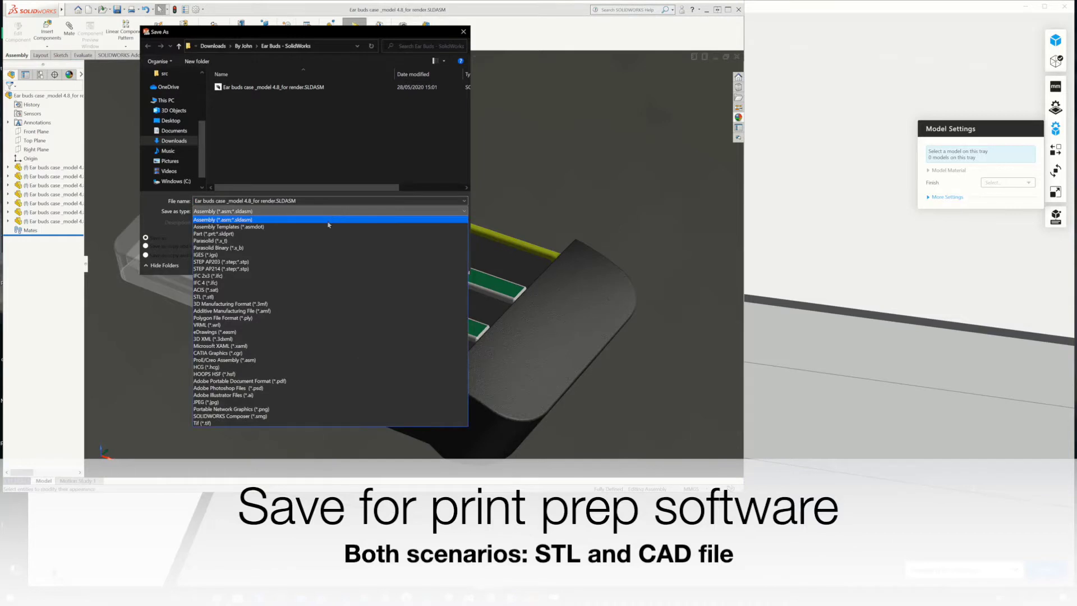
left_click(271, 298)
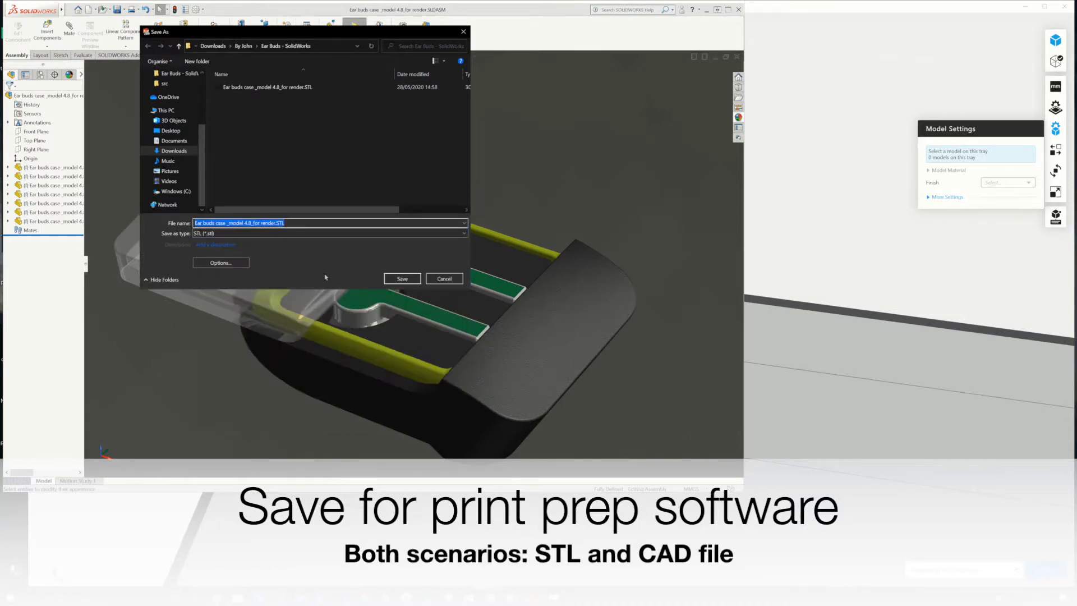
left_click(402, 279)
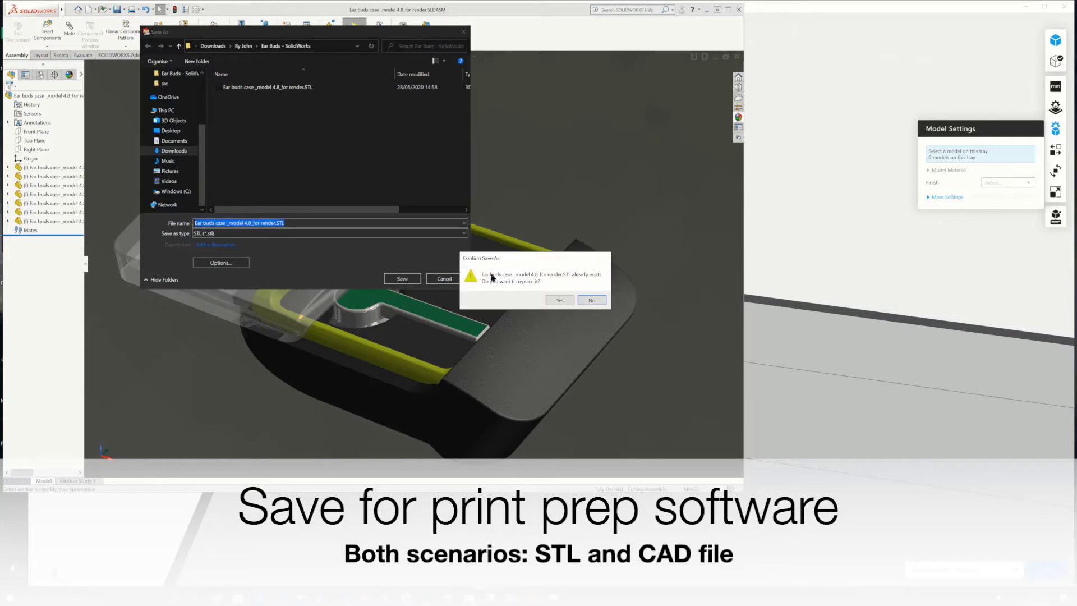
left_click(559, 301)
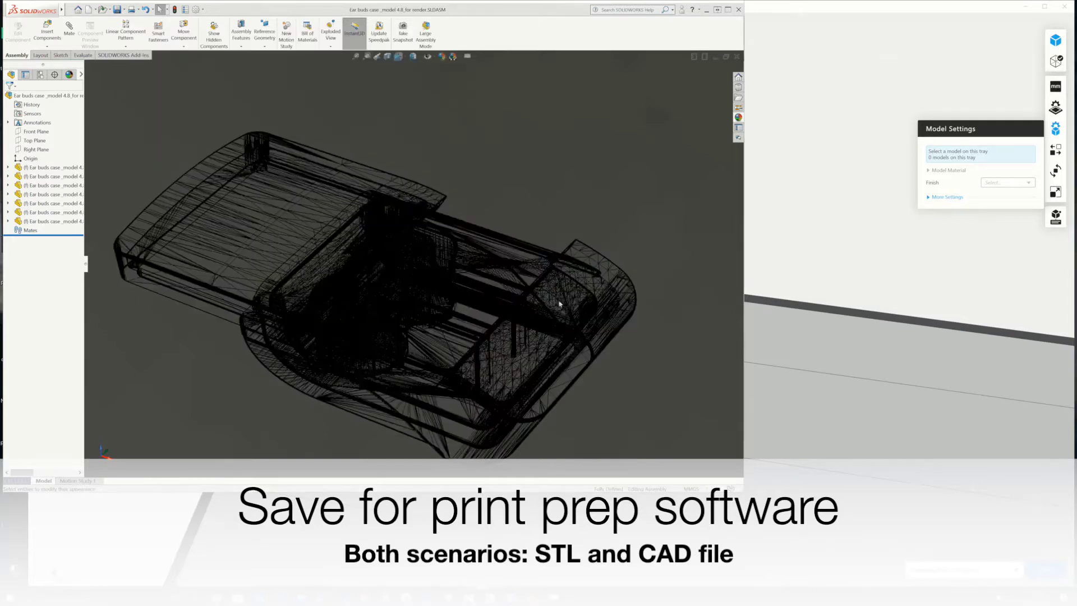
left_click(561, 318)
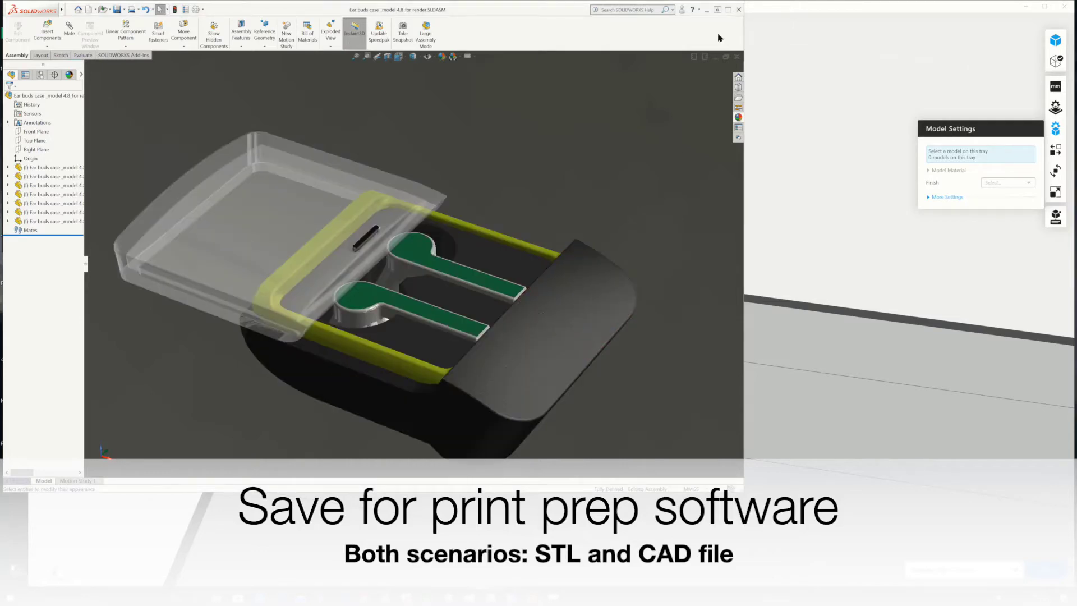
left_click(739, 10)
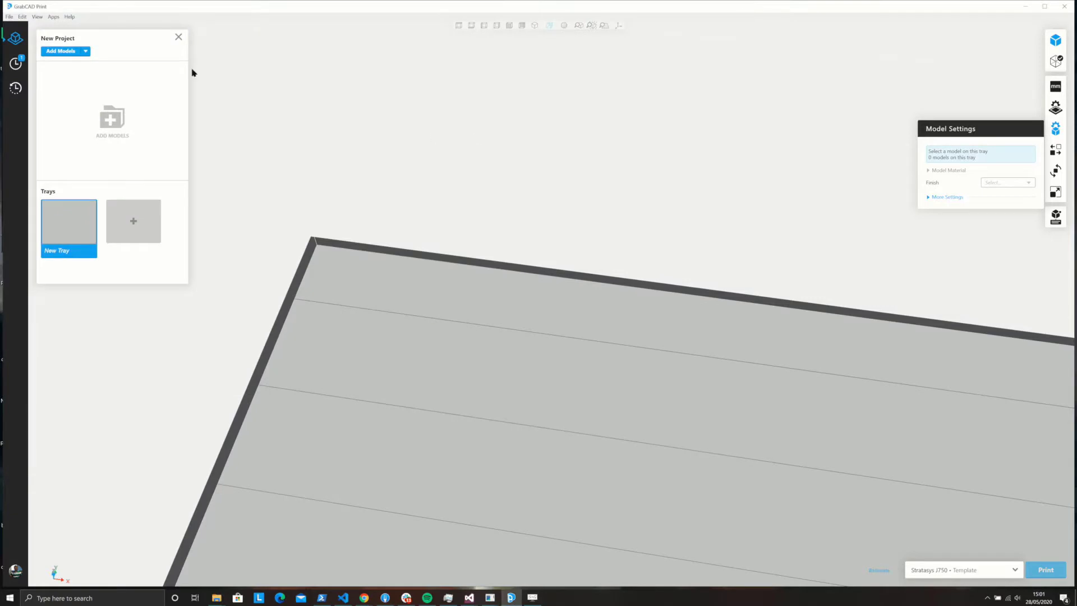
Import the Ear buds case assembly file and its STL together into the tray.
left_click(61, 53)
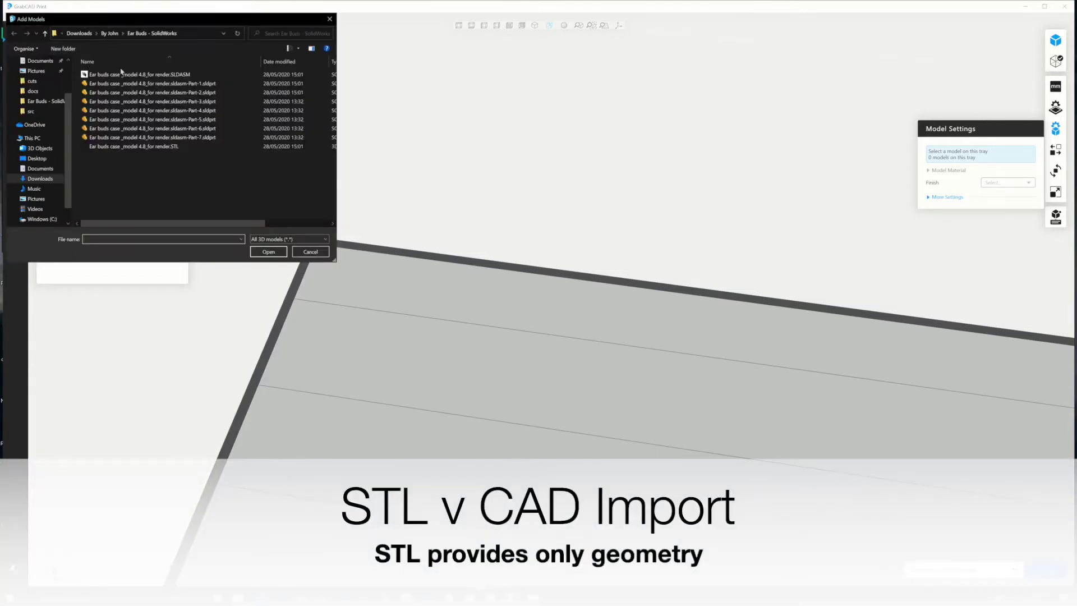
left_click(123, 74)
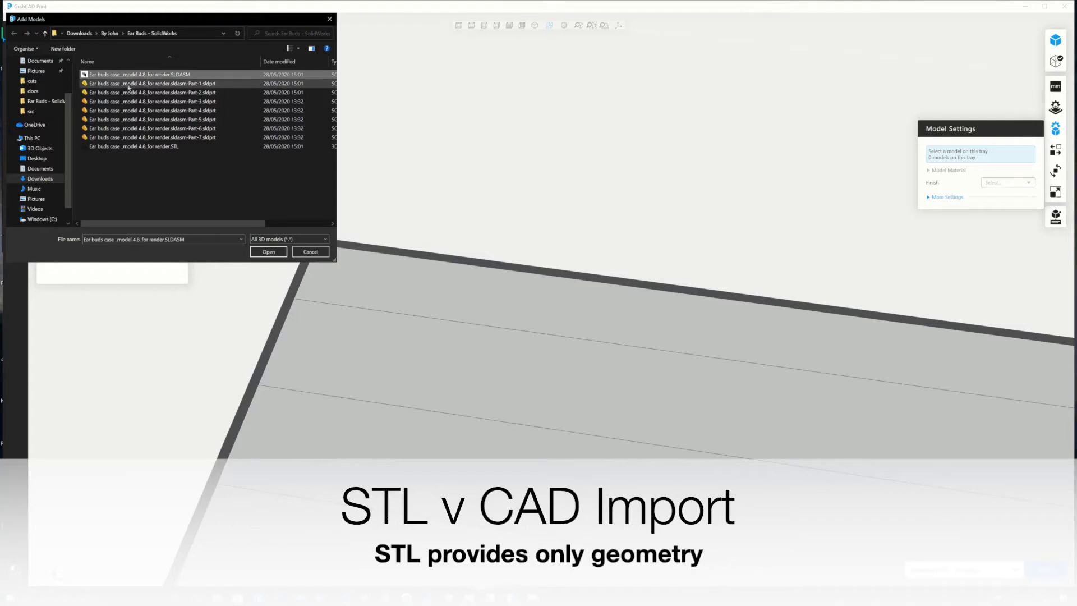
left_click(145, 146, "ctrl")
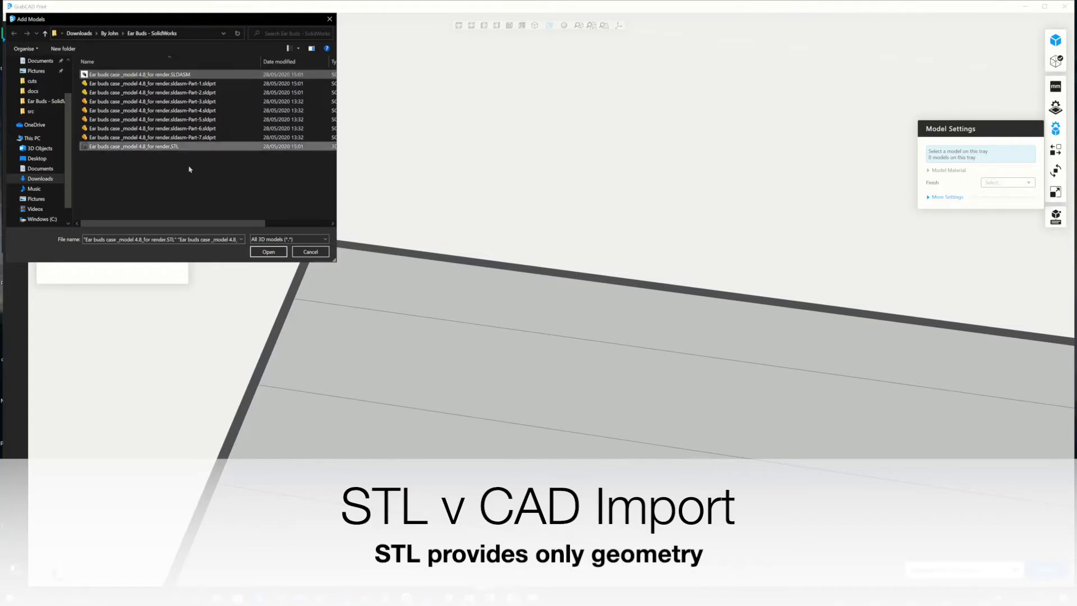
left_click(280, 253)
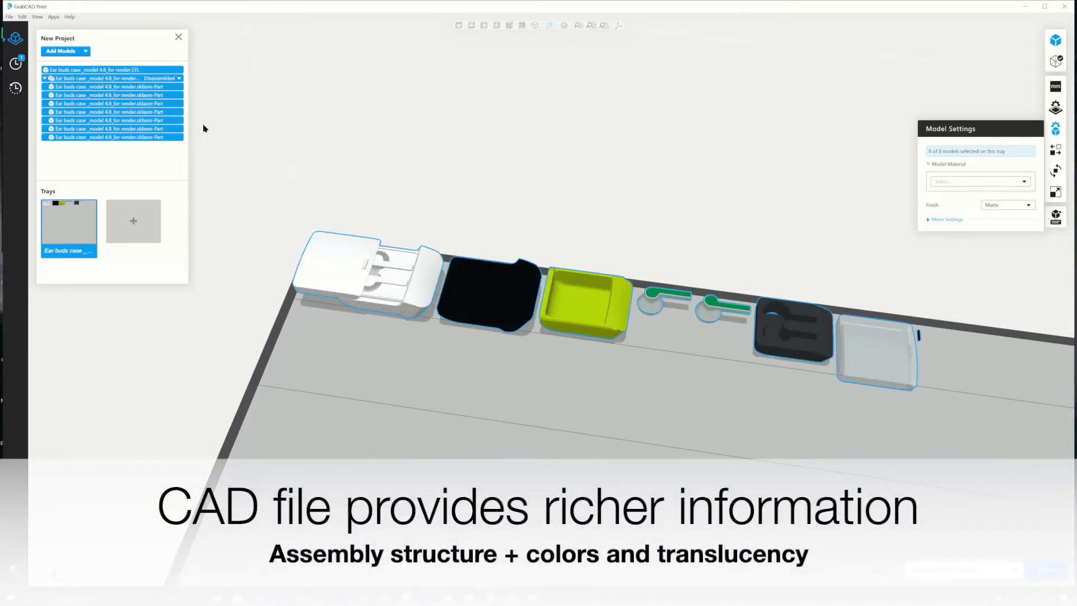
Switch the case assembly from Disassembled to Assembled, then select the white STL case.
left_click(179, 78)
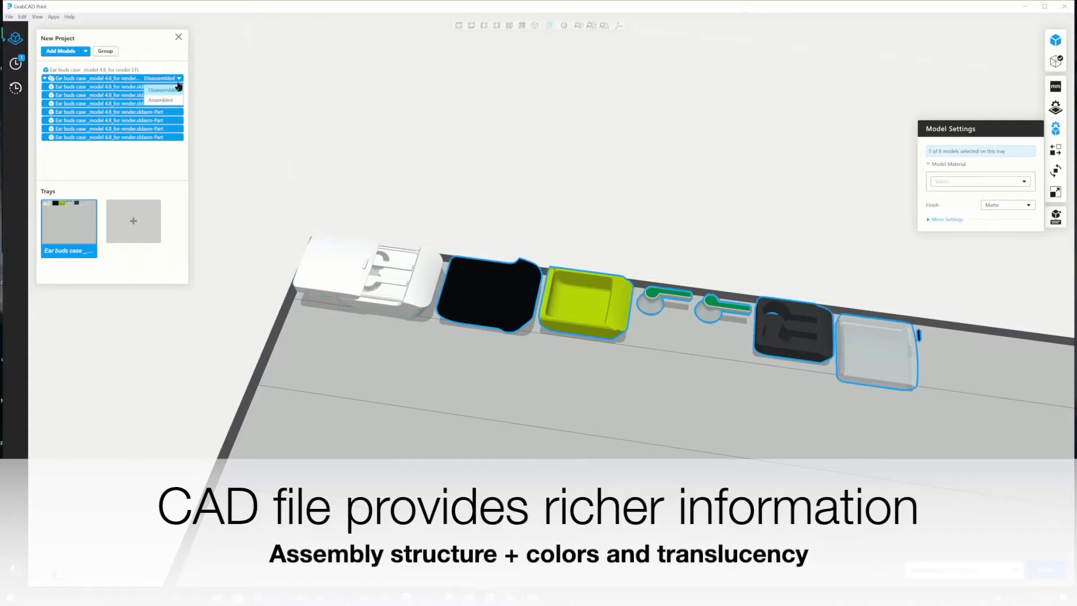
left_click(176, 100)
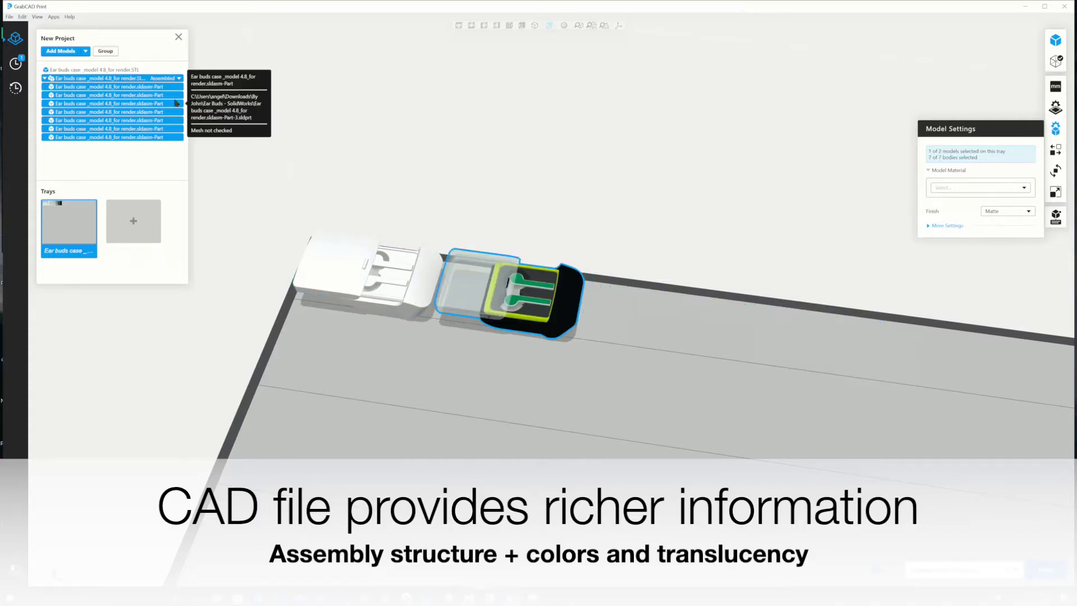
left_click(153, 70)
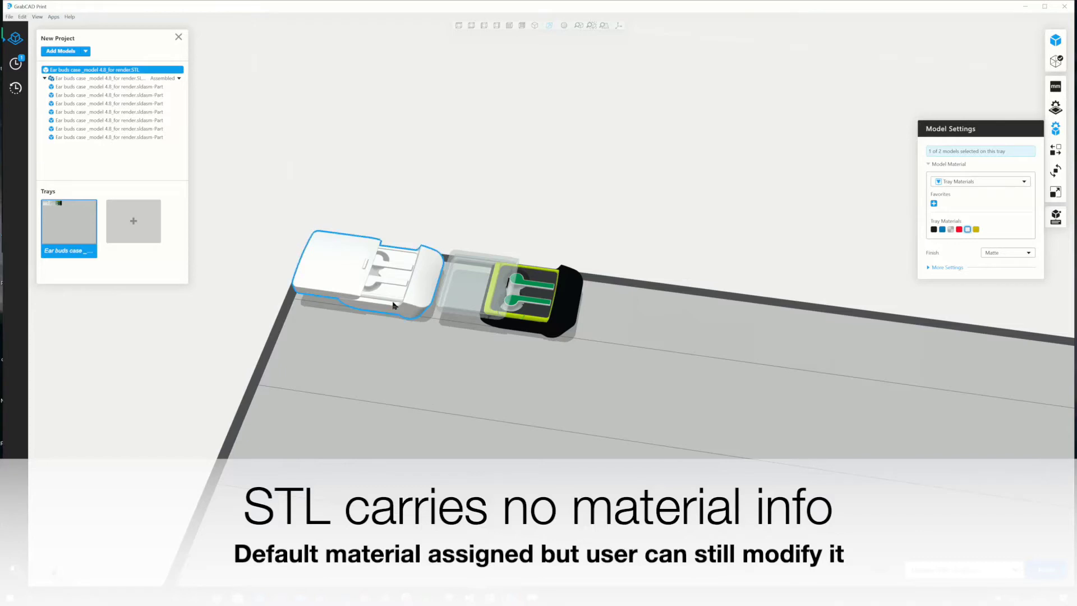
Colour the STL case VeroMagenta, then change it to PANTONE 802 C green.
left_click(464, 261)
left_click(959, 229)
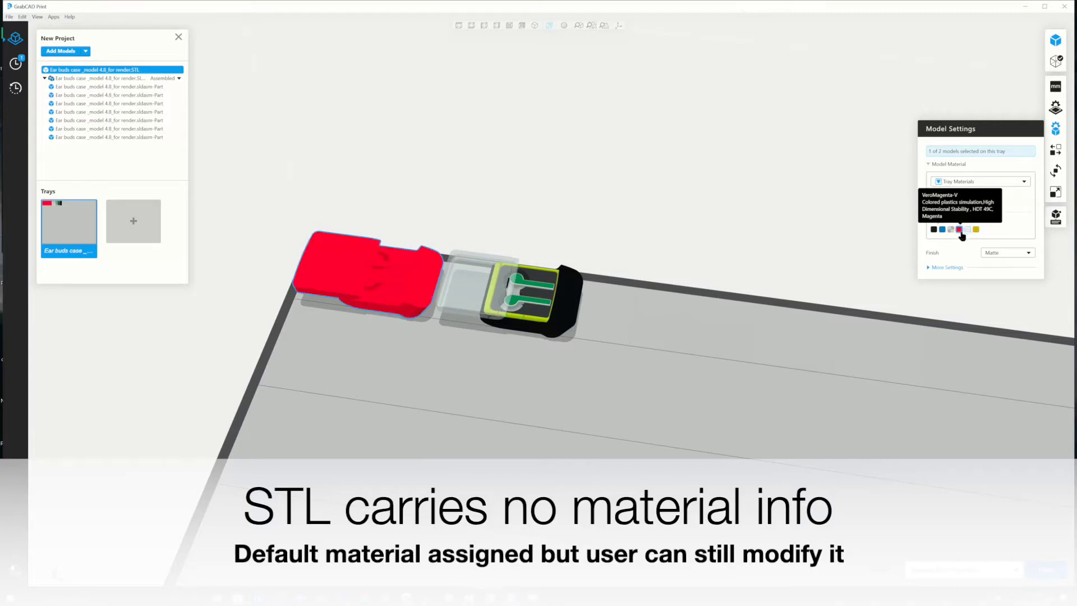
left_click(971, 183)
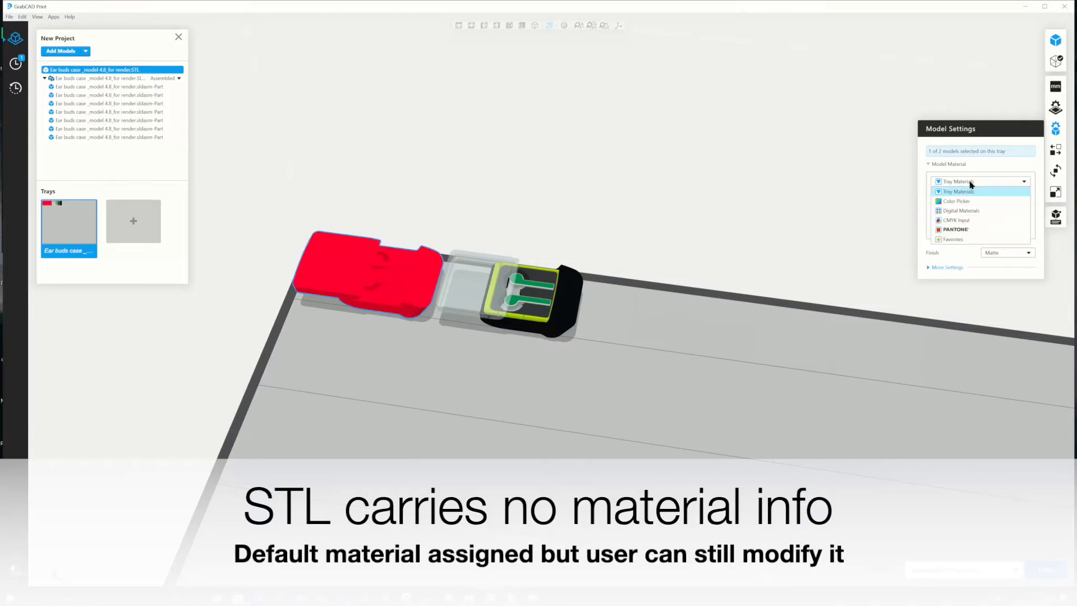
left_click(971, 229)
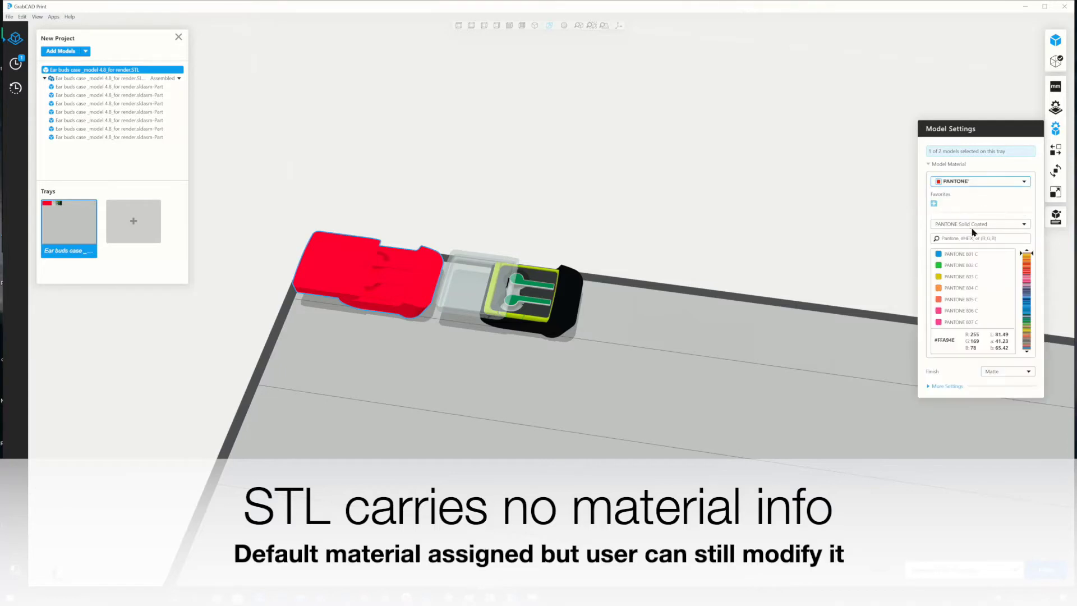
left_click(962, 266)
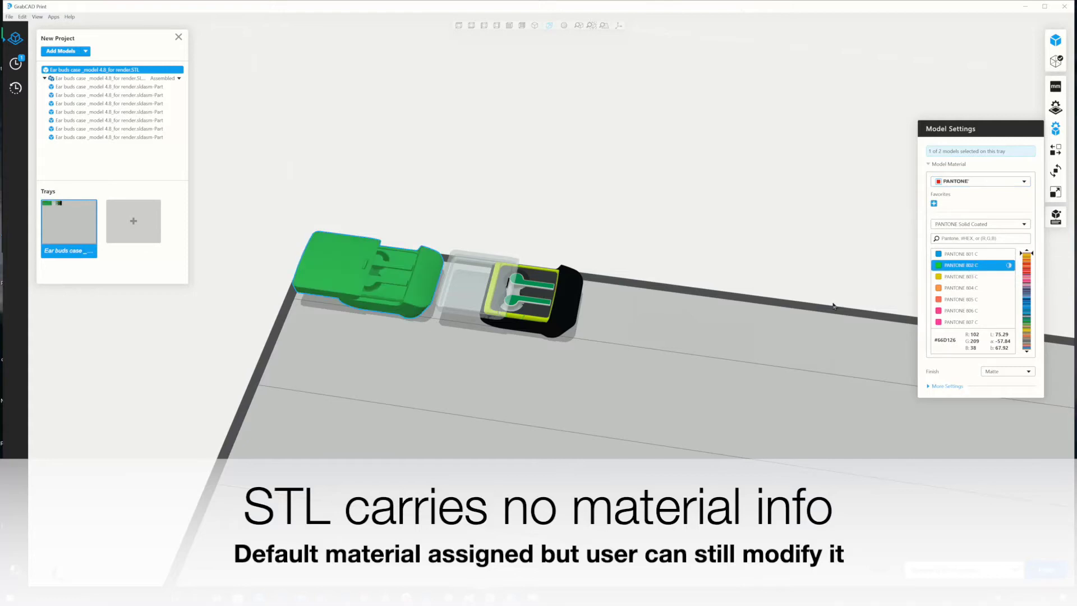
left_click(751, 366)
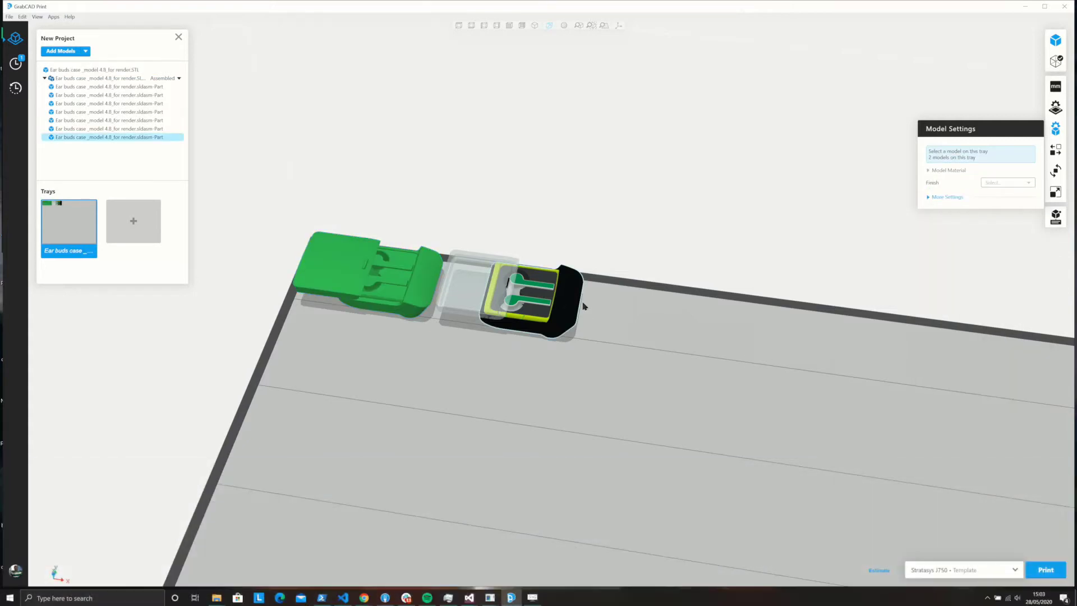
left_click(166, 79)
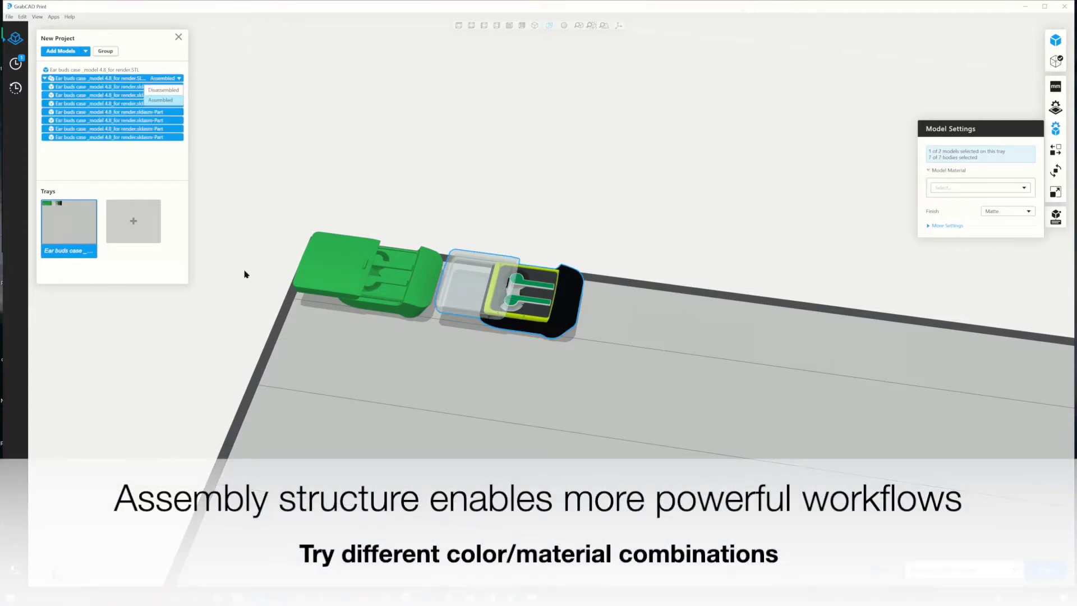
Paste two more copies of the earbud case assembly onto the tray.
key("ctrl+v")
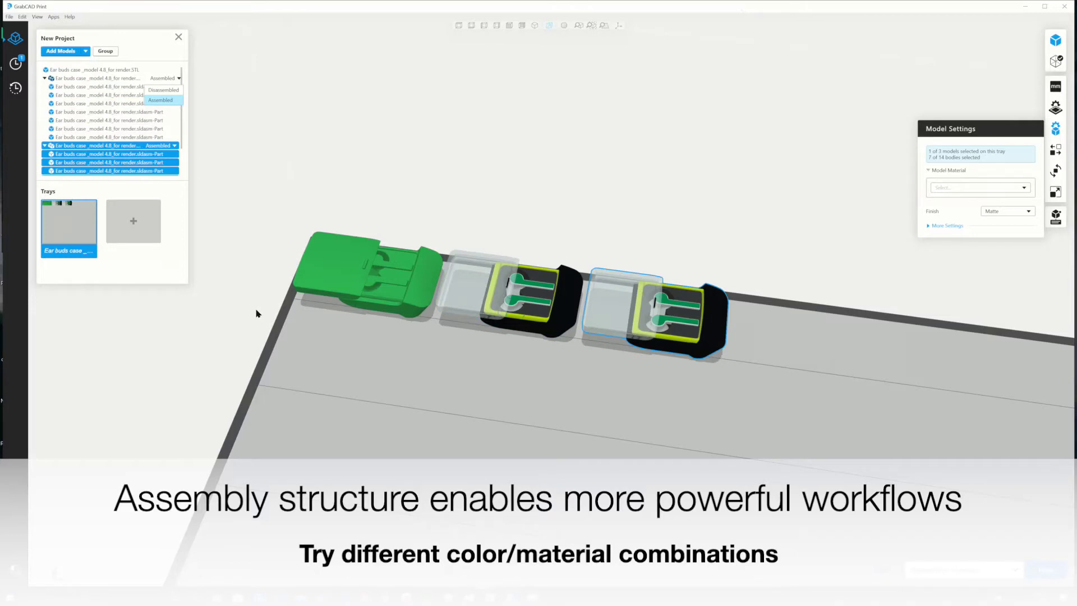
key("ctrl+v")
key("ctrl+v")
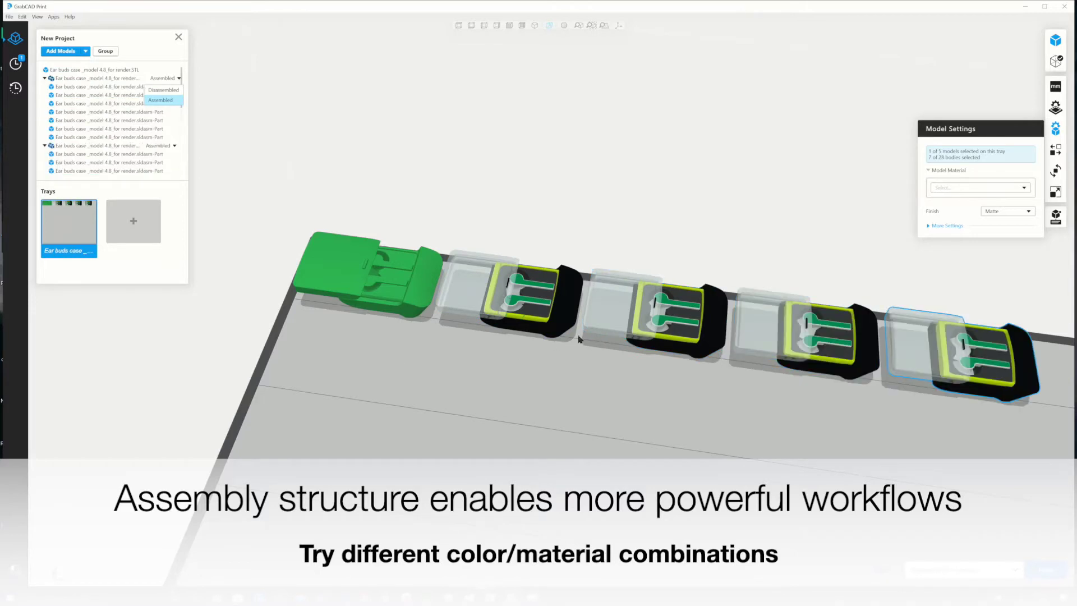
Colour the second, third and fourth copies' lids red, teal and green, then close Model Settings.
left_click(621, 305)
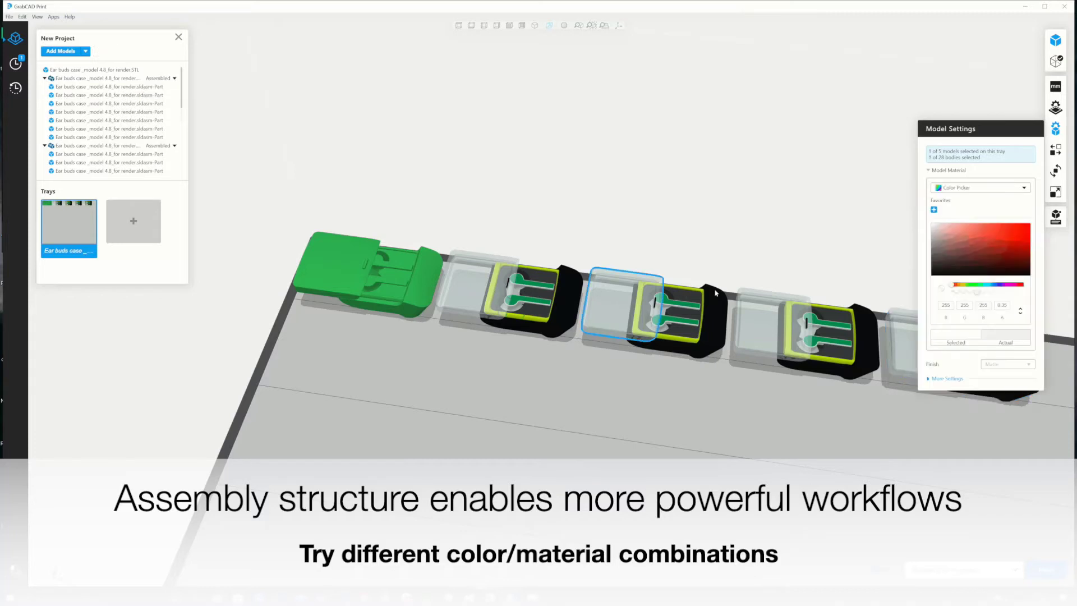
left_click(1000, 235)
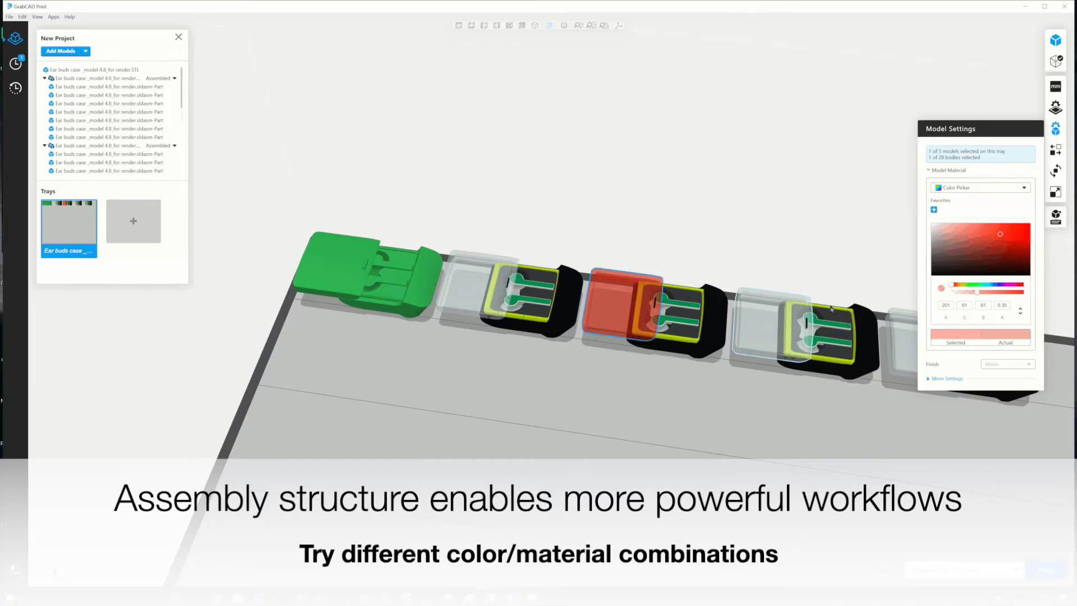
left_click(758, 324)
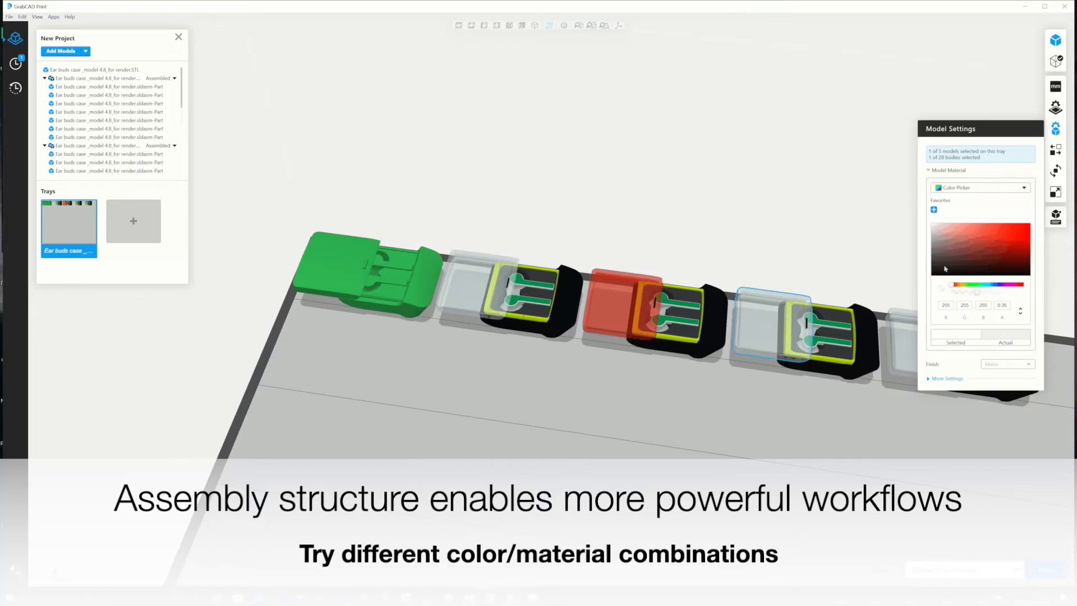
left_click(988, 284)
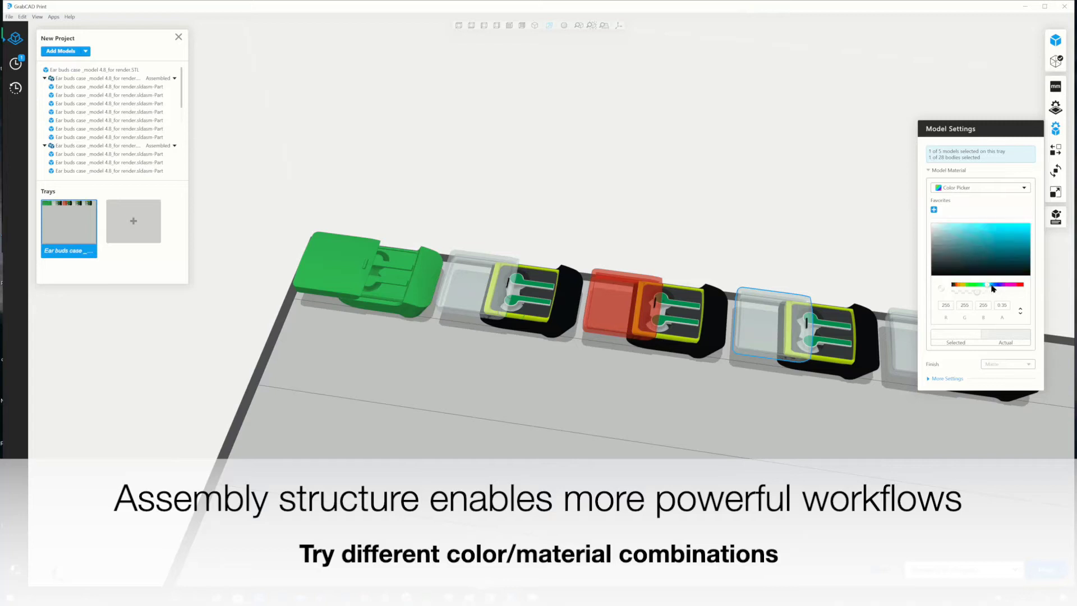
left_click(998, 244)
left_click(911, 355)
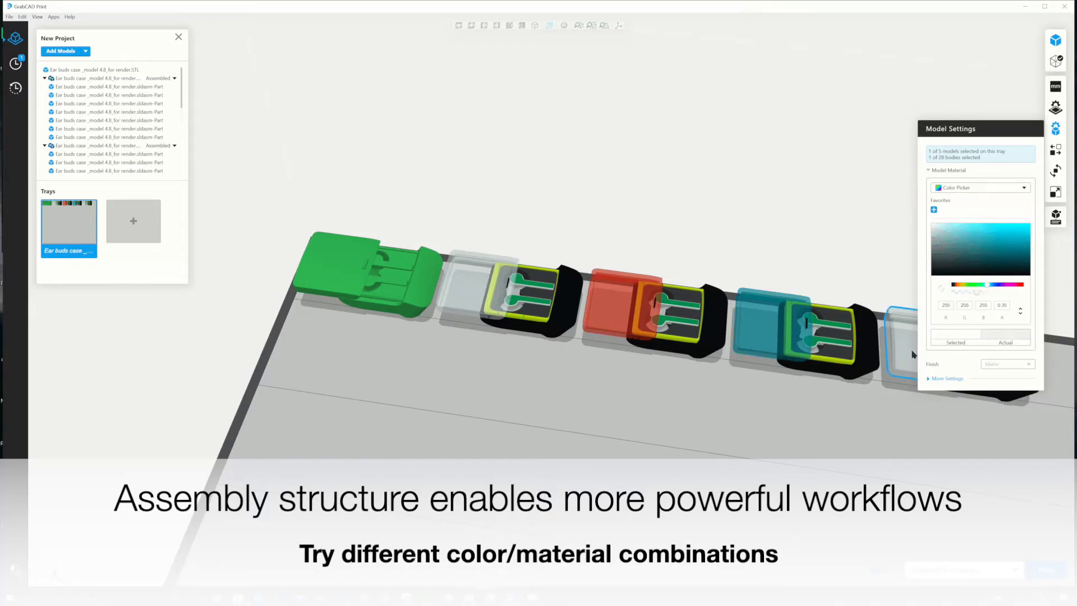
left_click(975, 286)
left_click(998, 246)
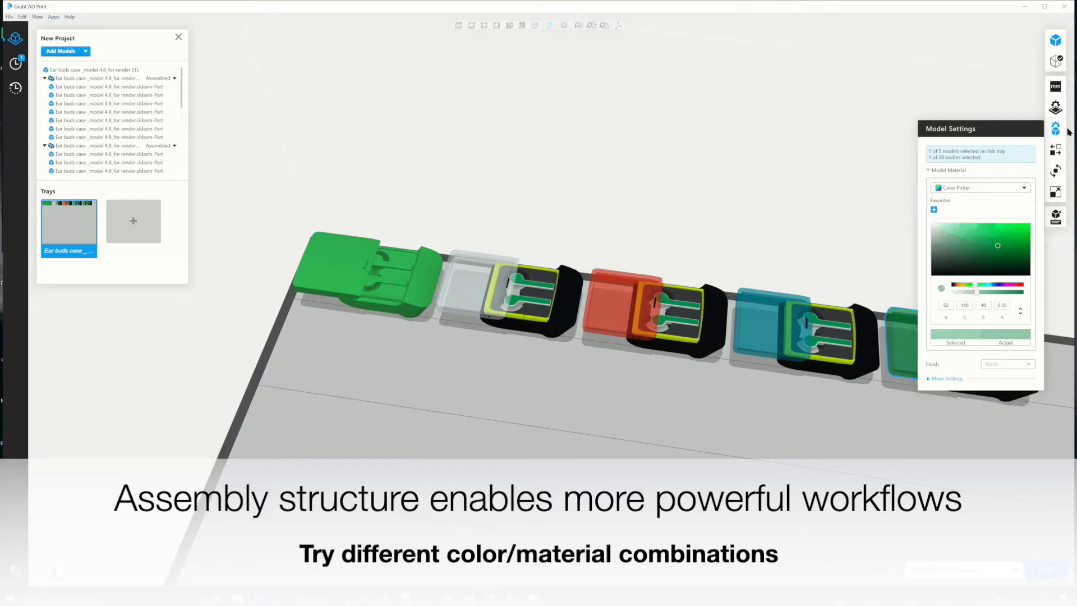
left_click(1060, 129)
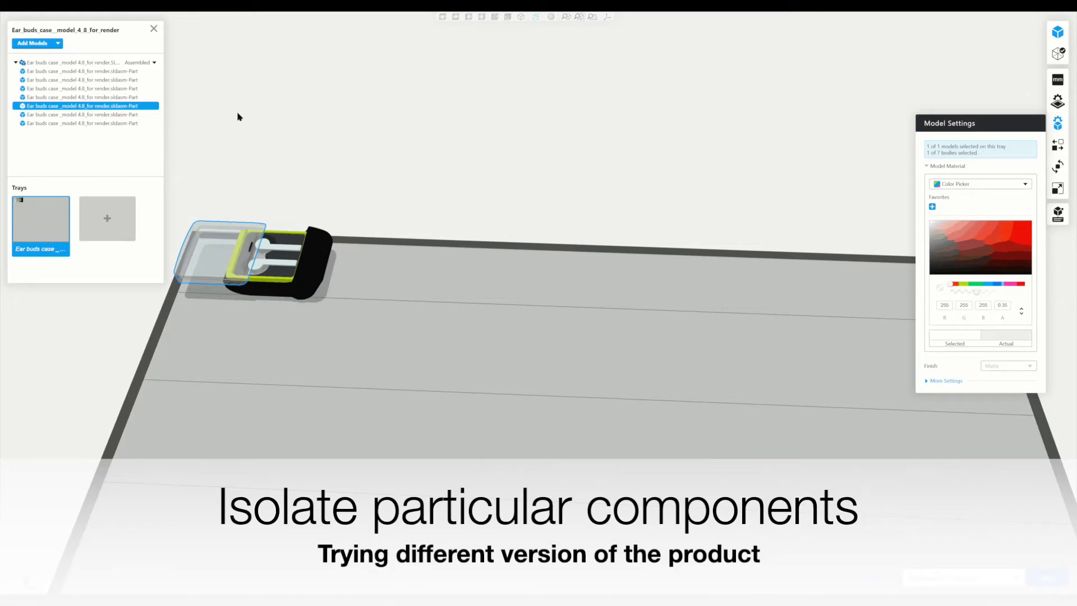
Copy the transparent cover part and set the original to Hide (don't print).
right_click(142, 109)
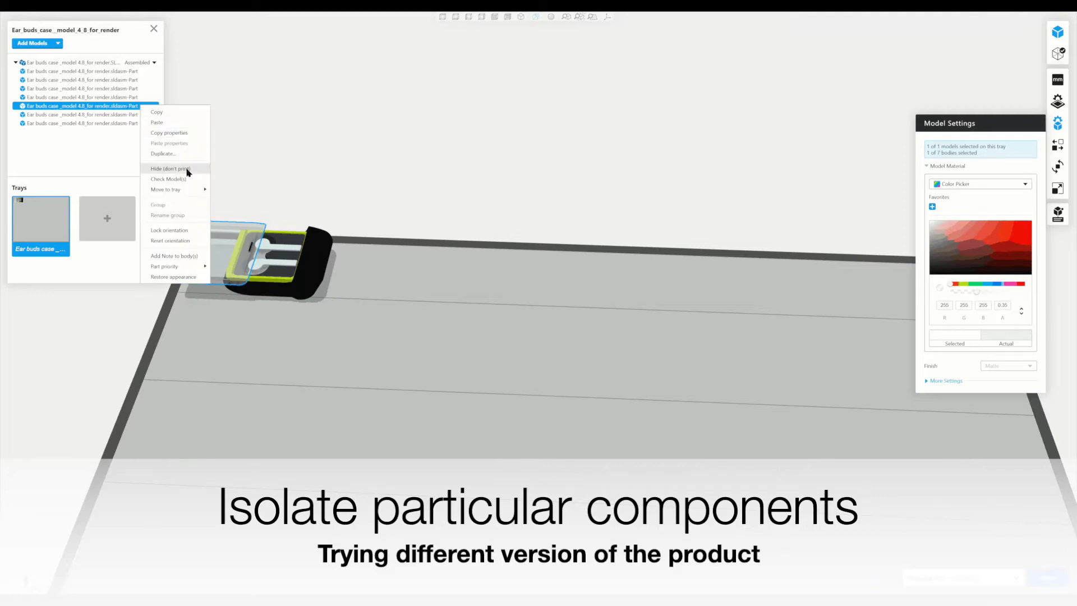
left_click(155, 113)
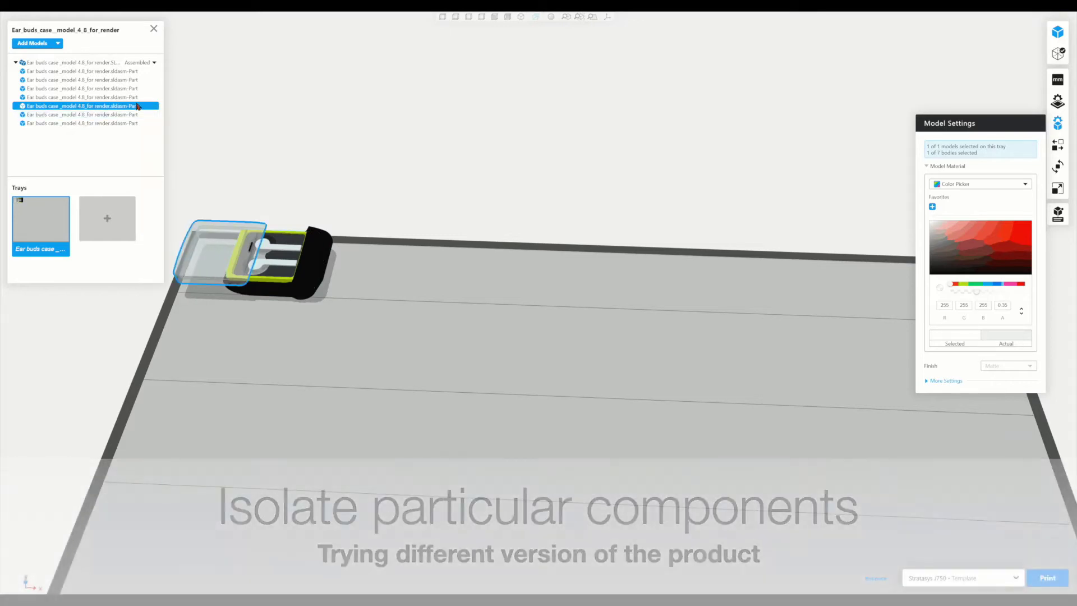
right_click(139, 108)
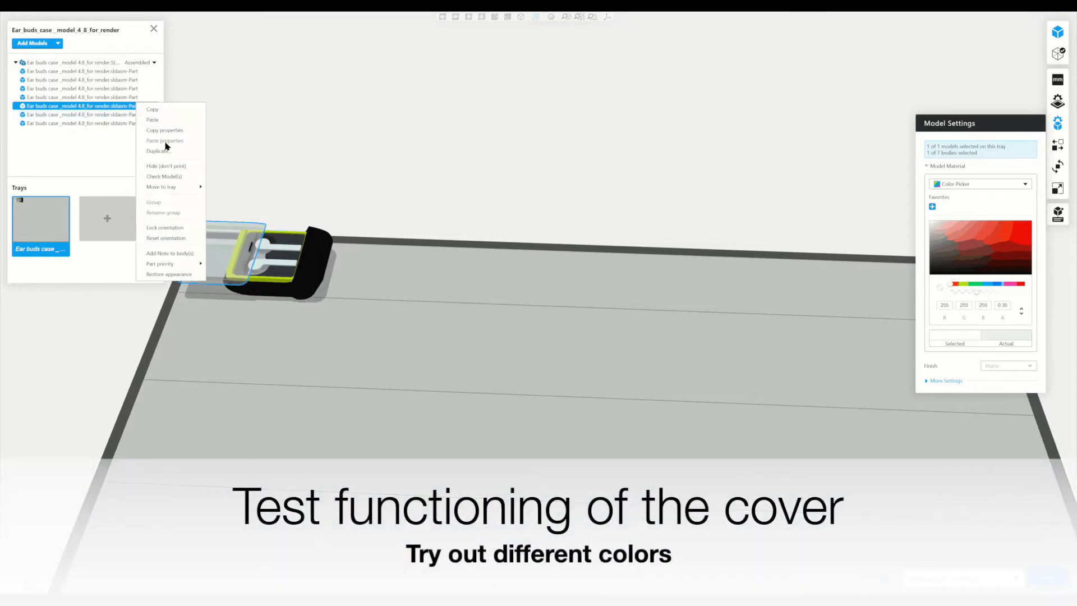
left_click(172, 166)
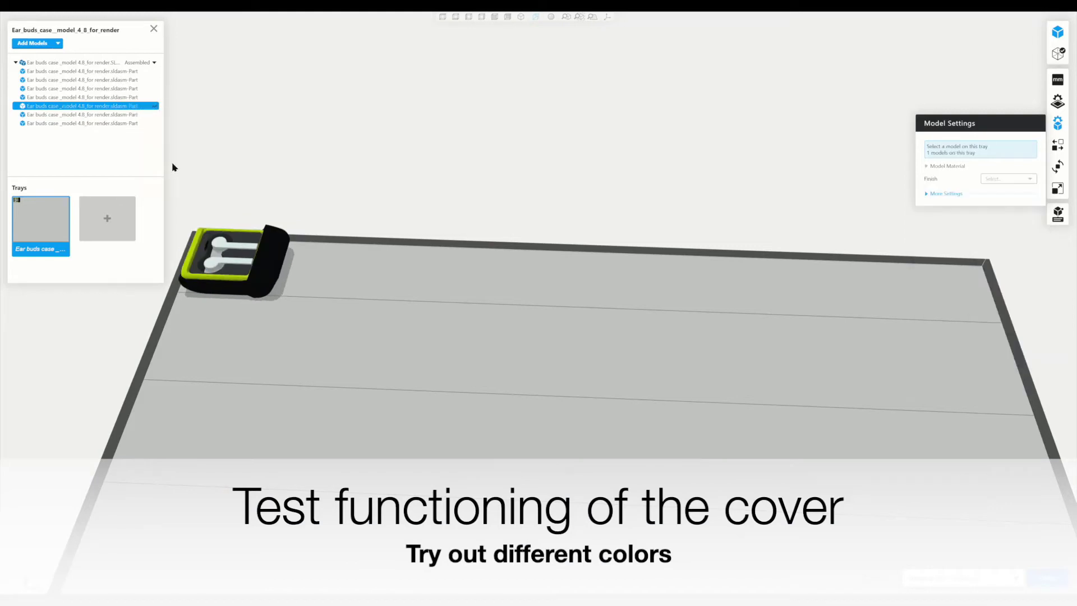
Paste the copied cover, colour it PANTONE 7438 C pink, and start duplicating it.
key("ctrl+v")
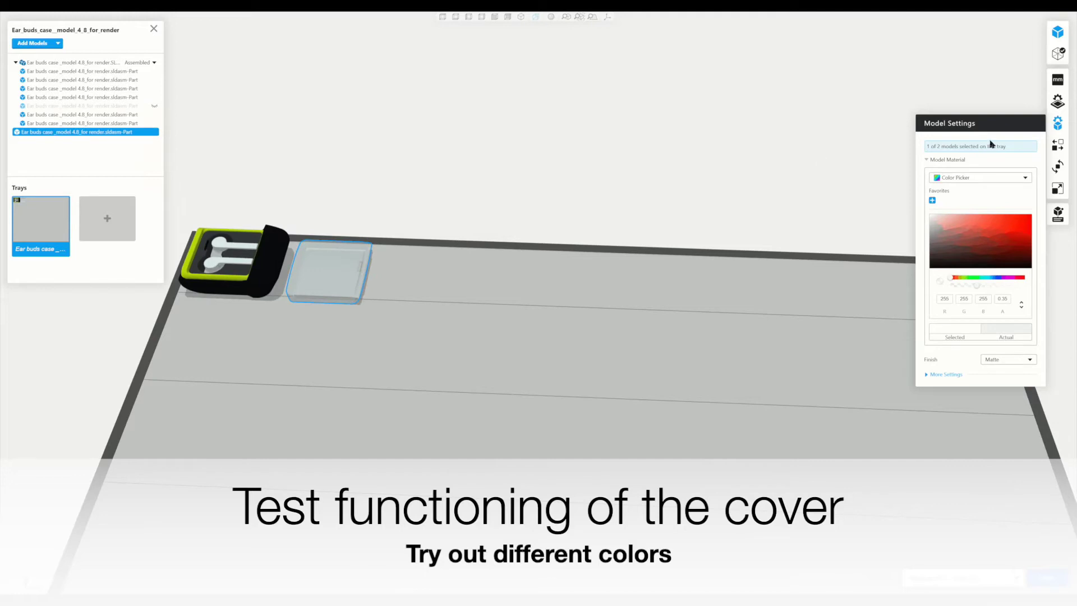
left_click(1001, 178)
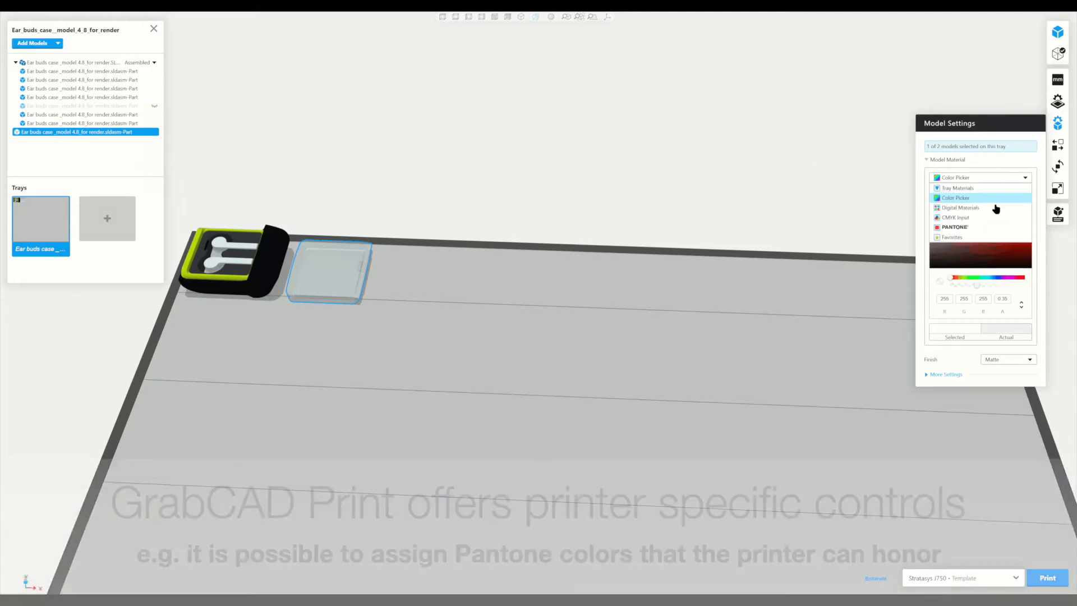
left_click(990, 227)
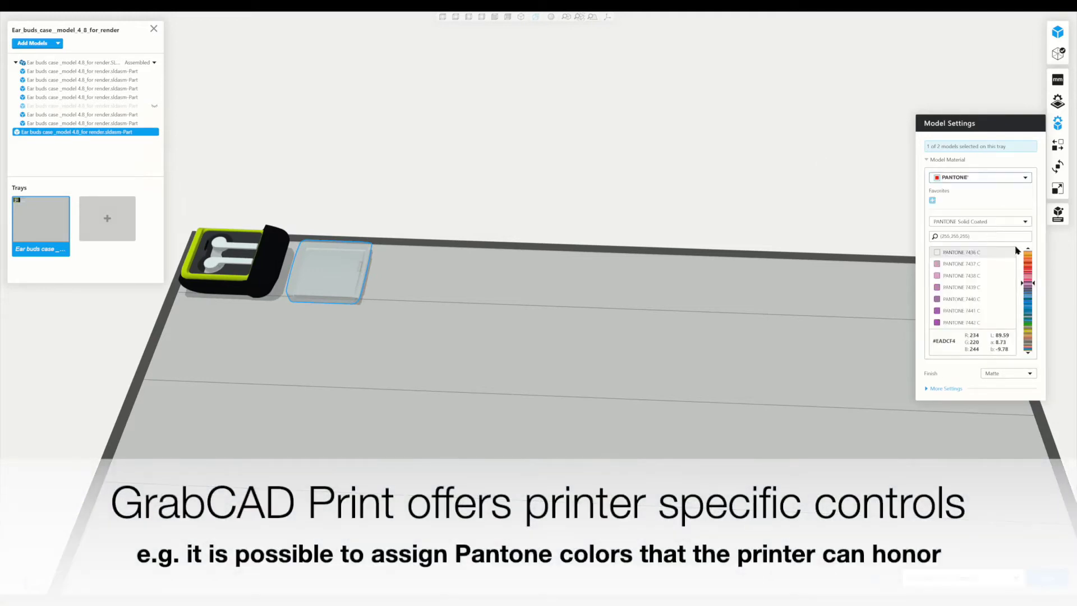
left_click(981, 276)
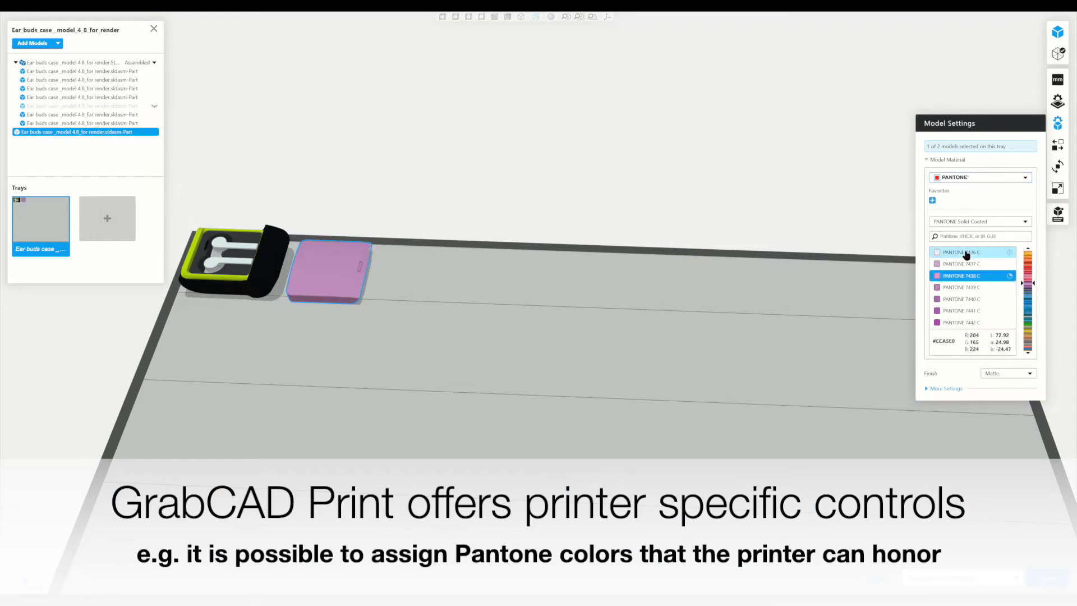
right_click(343, 264)
left_click(362, 312)
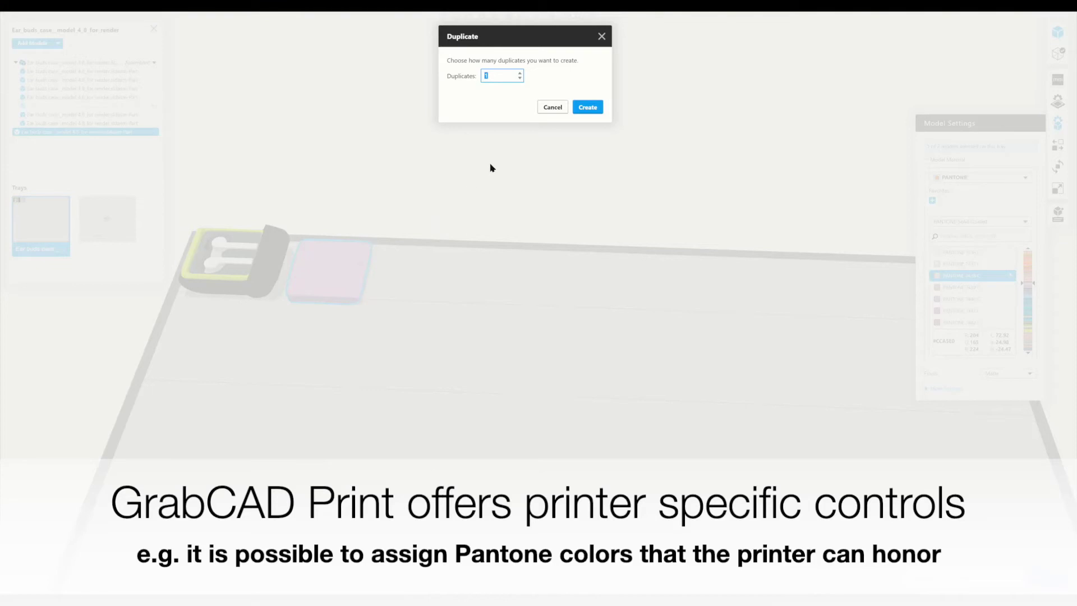
Create five duplicate covers; colour the second PANTONE 2995 C and the third PANTONE 1935 C.
left_click(583, 110)
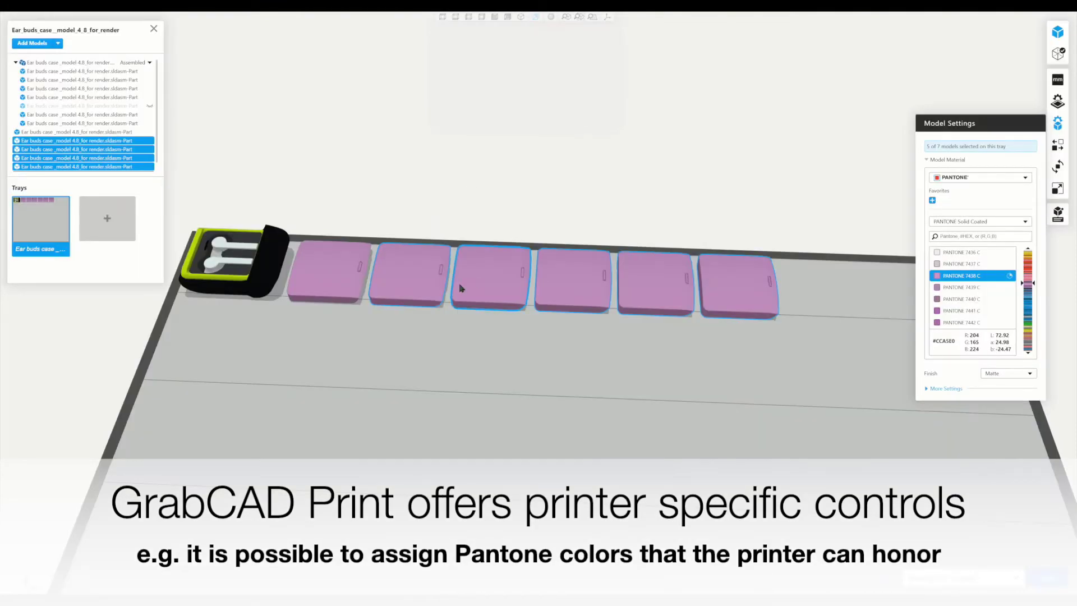
left_click(409, 286)
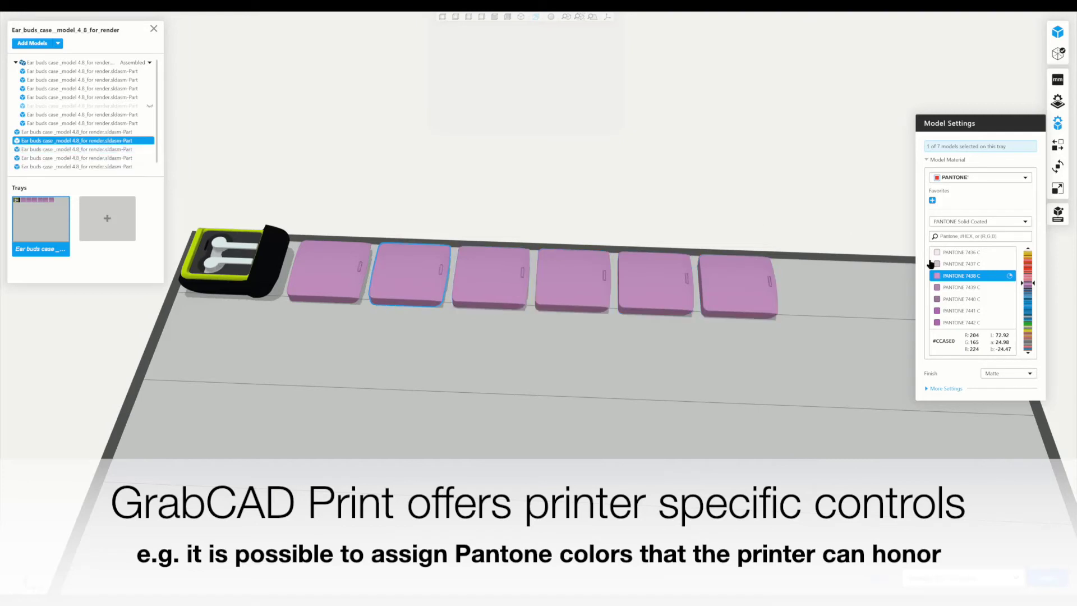
left_click(1030, 307)
left_click(968, 275)
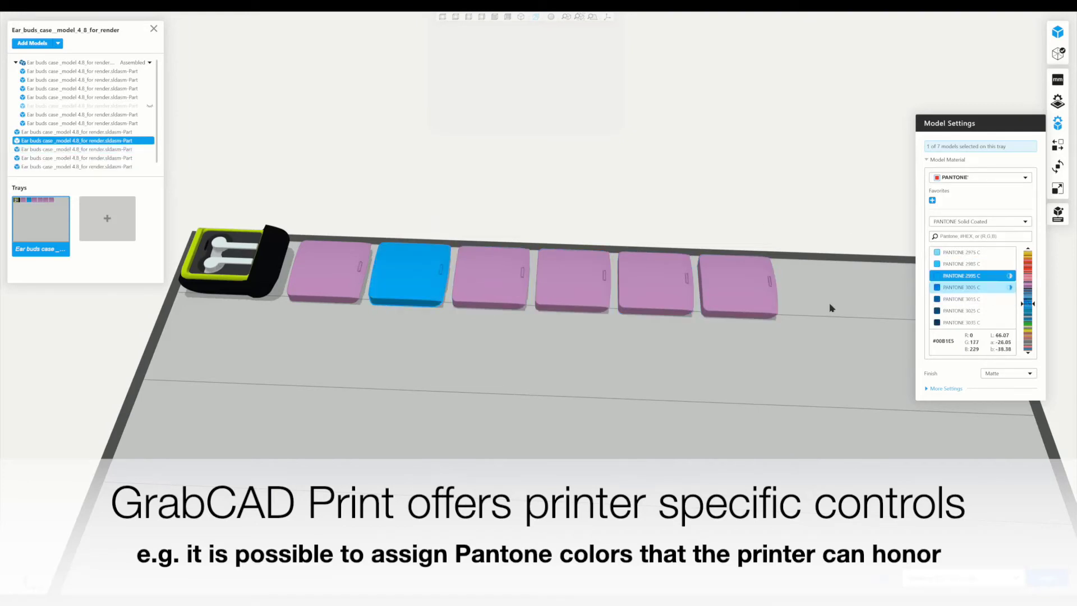
left_click(501, 285)
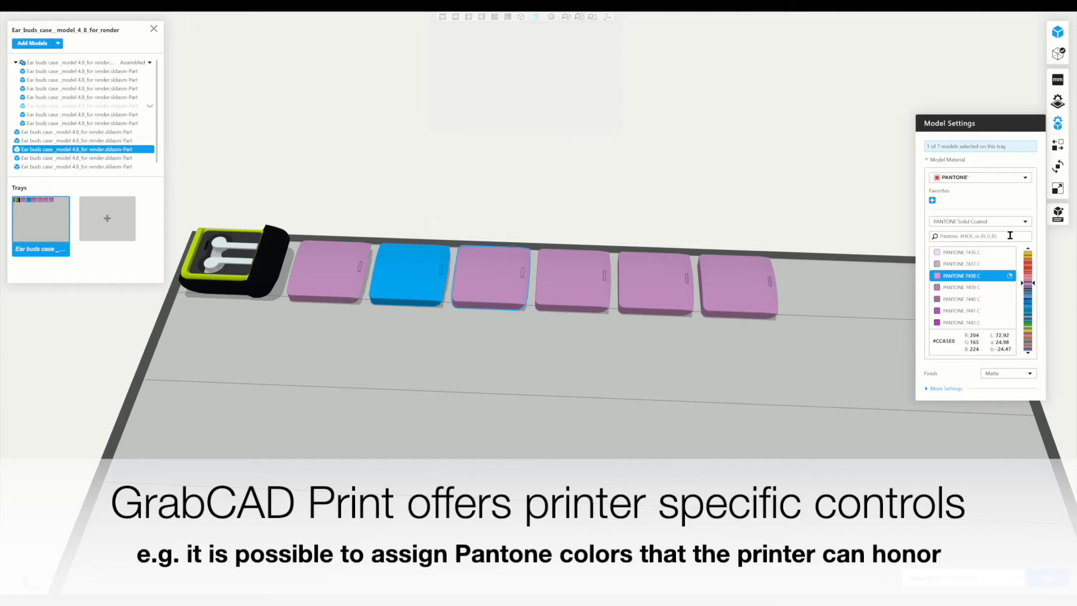
left_click(1027, 272)
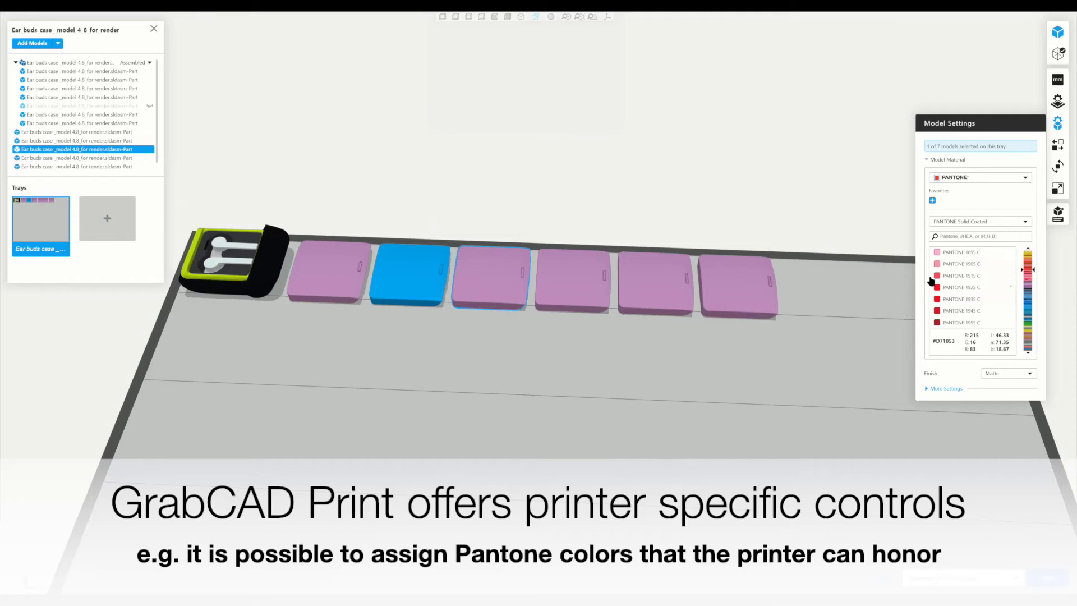
left_click(960, 299)
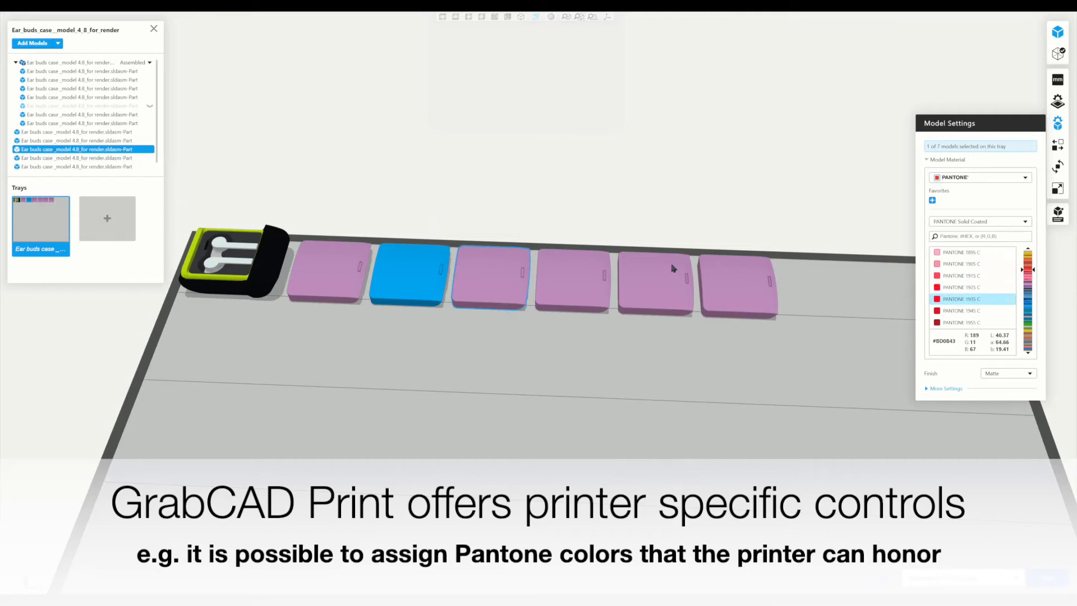
Colour the remaining covers PANTONE 2414 C teal, a Pantone green, and PANTONE 2011 C orange.
left_click(608, 289)
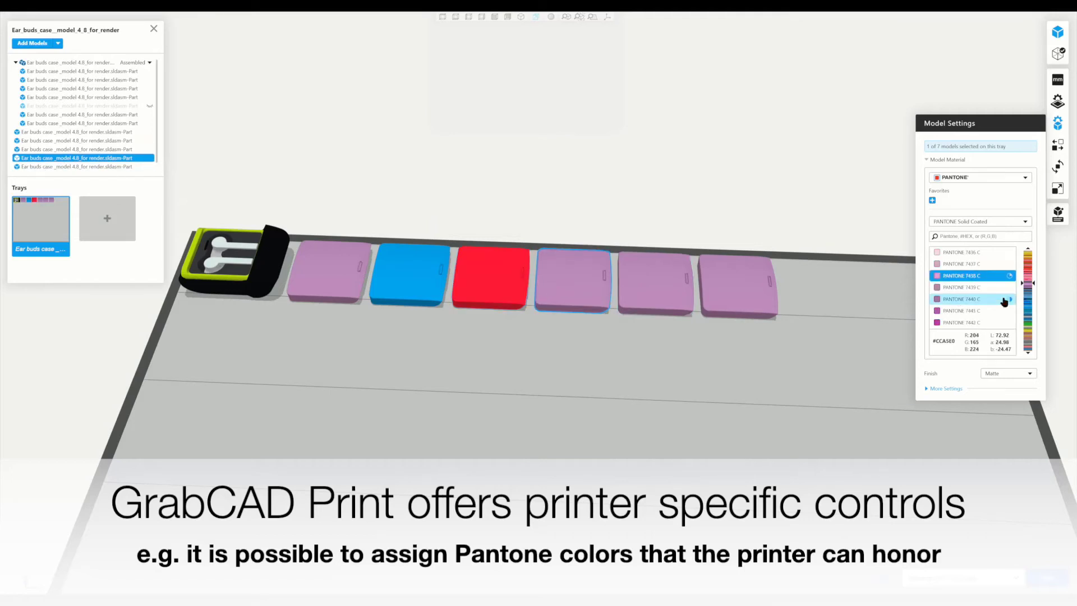
left_click(1029, 324)
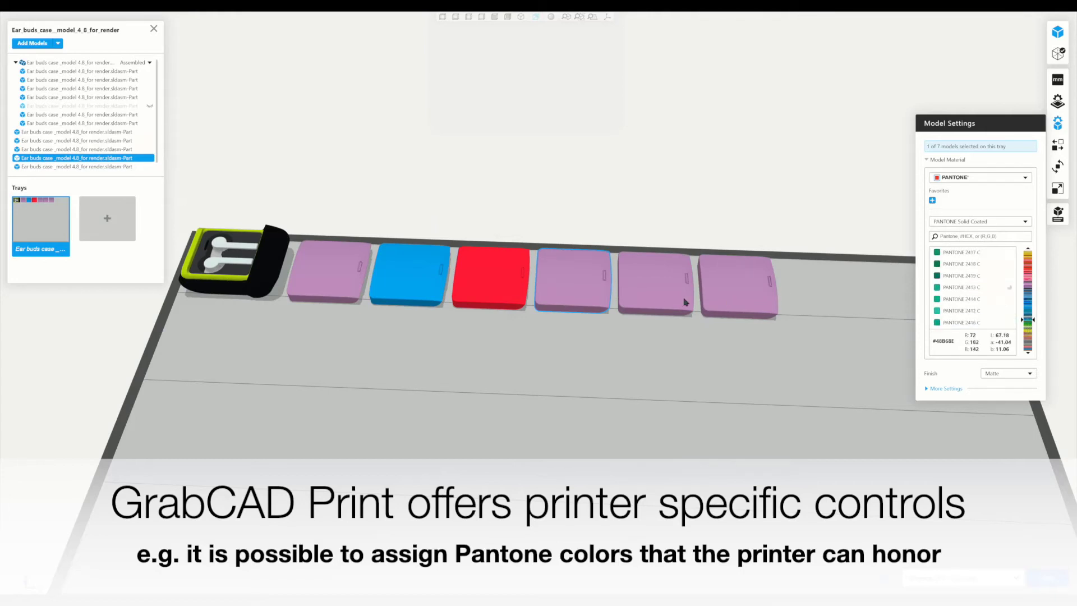
left_click(984, 302)
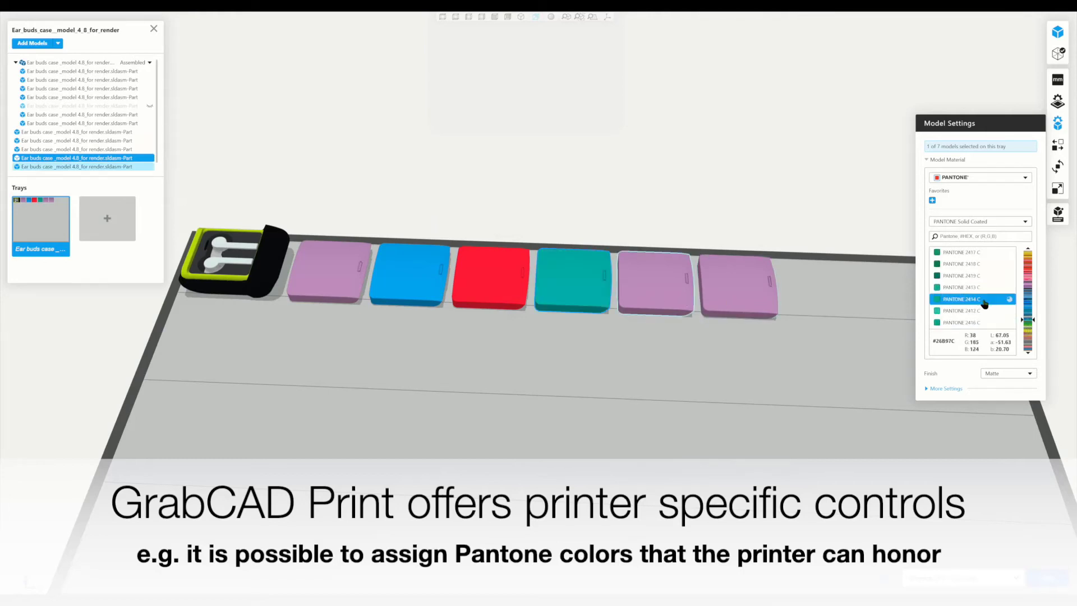
left_click(676, 291)
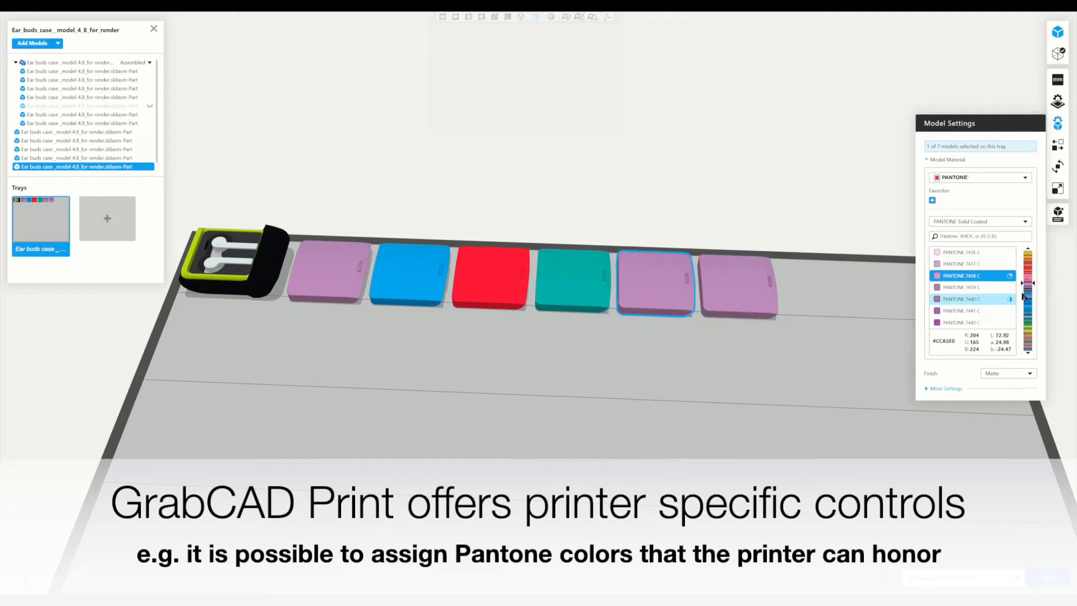
left_click(1028, 323)
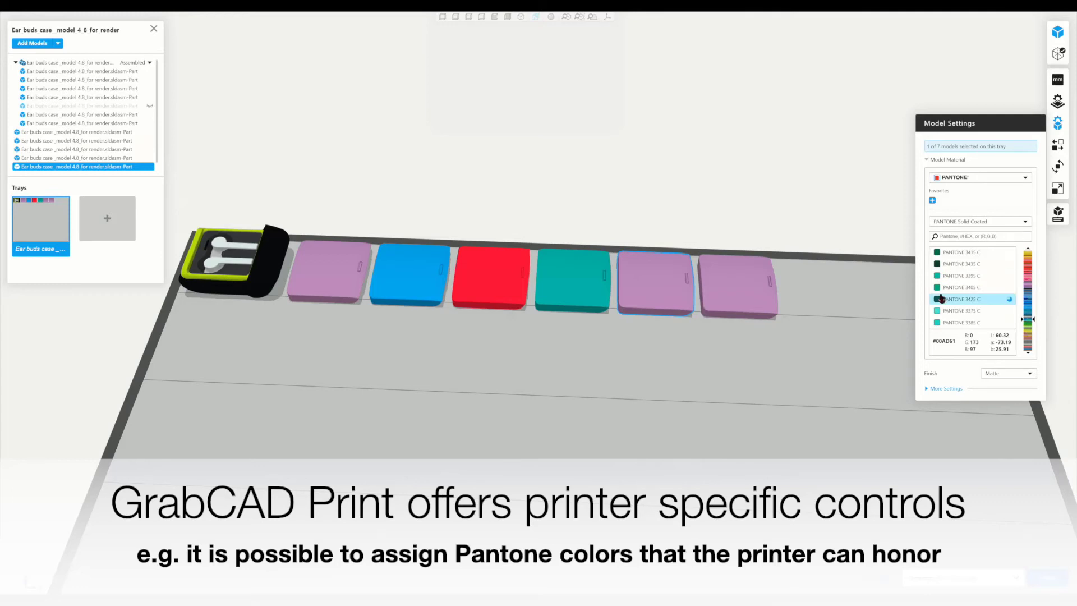
left_click(1028, 326)
left_click(1027, 325)
left_click(1029, 335)
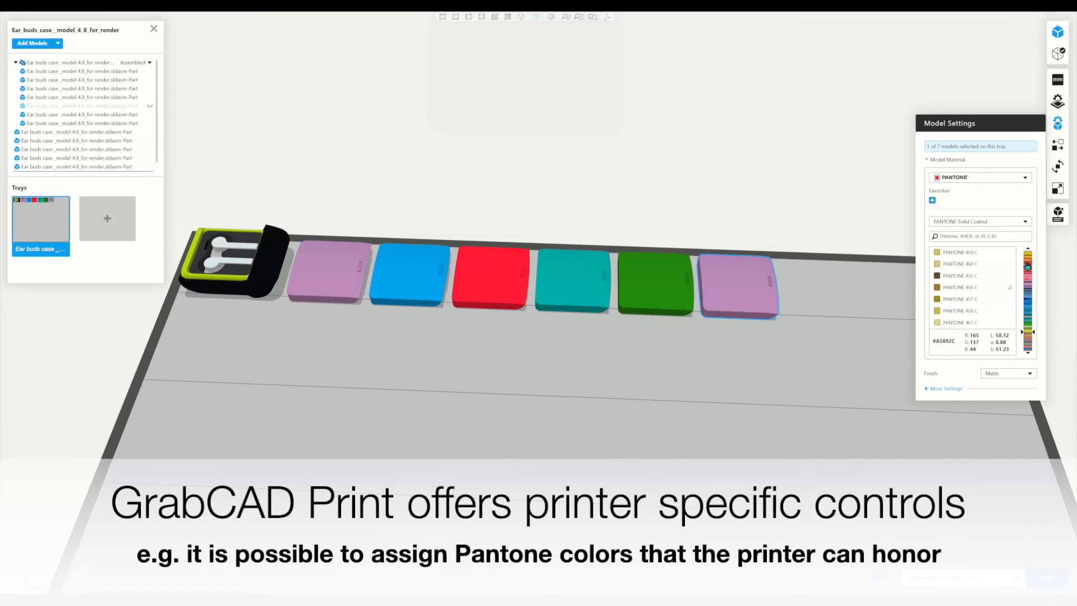
left_click(1029, 259)
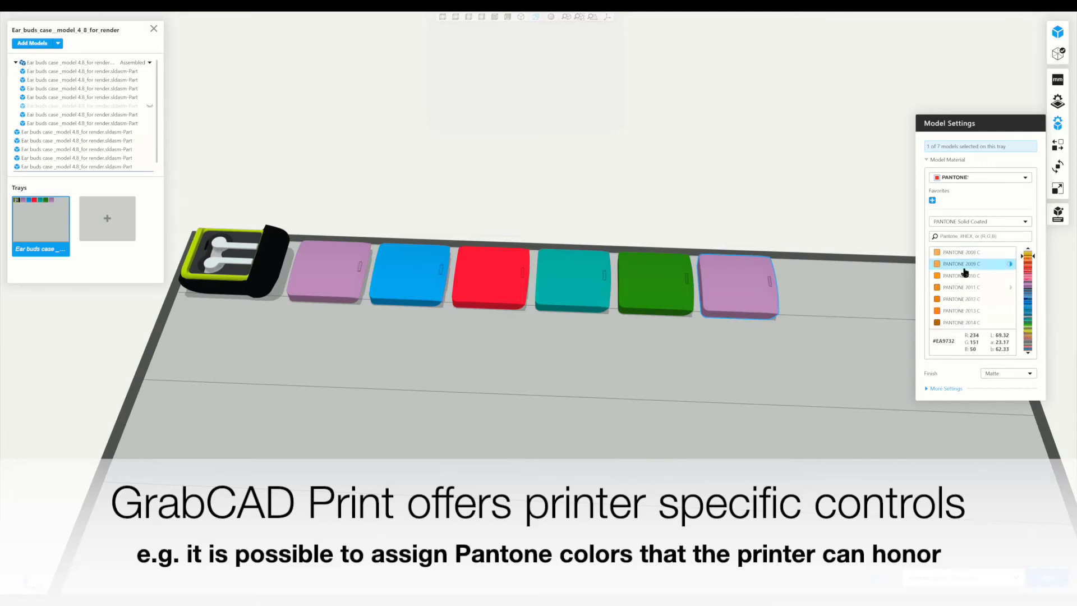
left_click(952, 288)
left_click(864, 363)
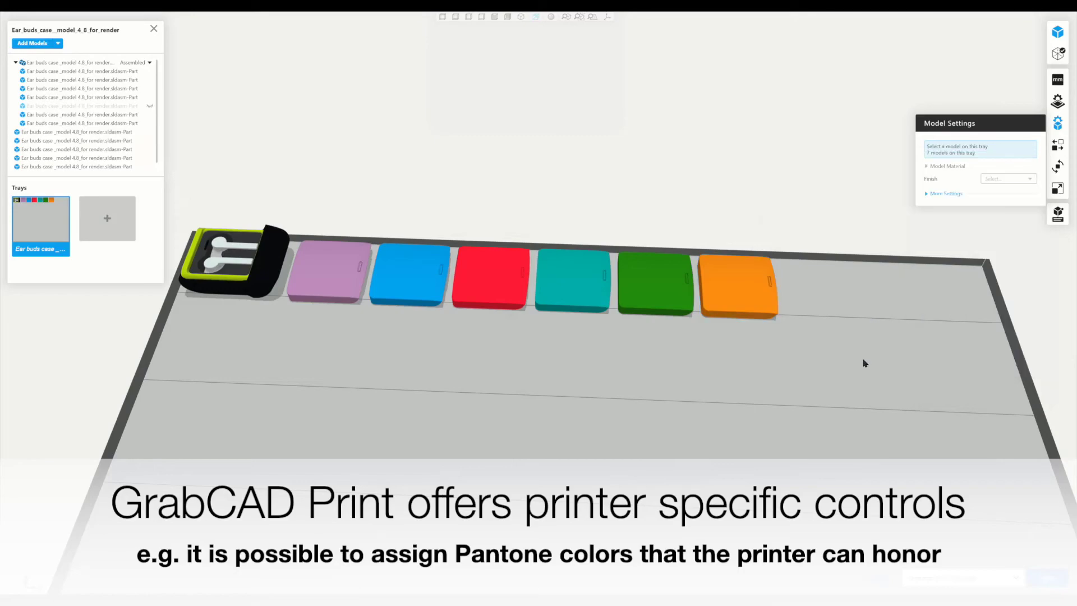